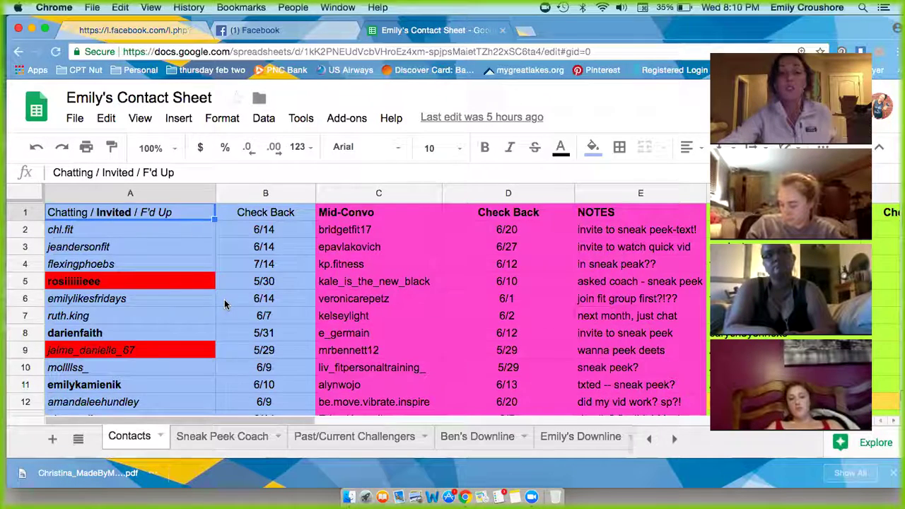
# Look through the full Chatting / Invited contact list and its check-back dates on the Contacts sheet, returning to the first row.
pyautogui.scroll(-2, 225, 304)
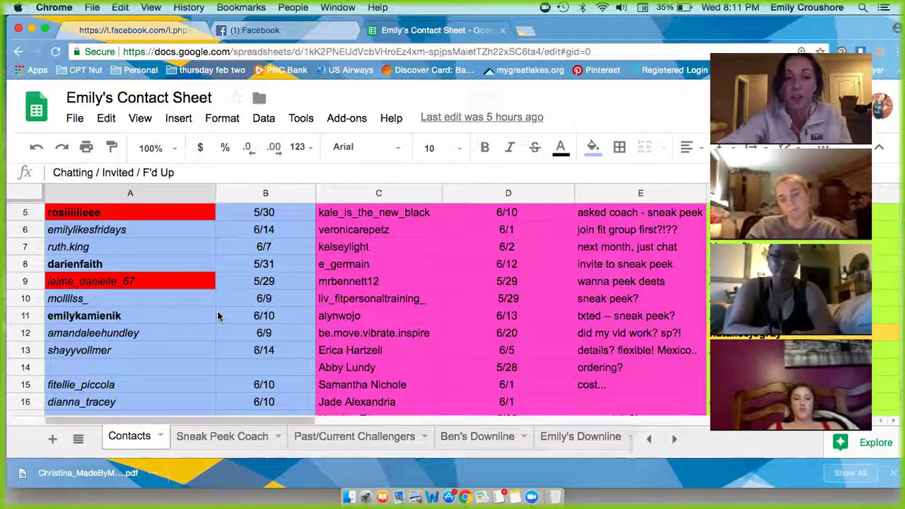
pyautogui.scroll(-10, 217, 316)
pyautogui.scroll(-20, 218, 316)
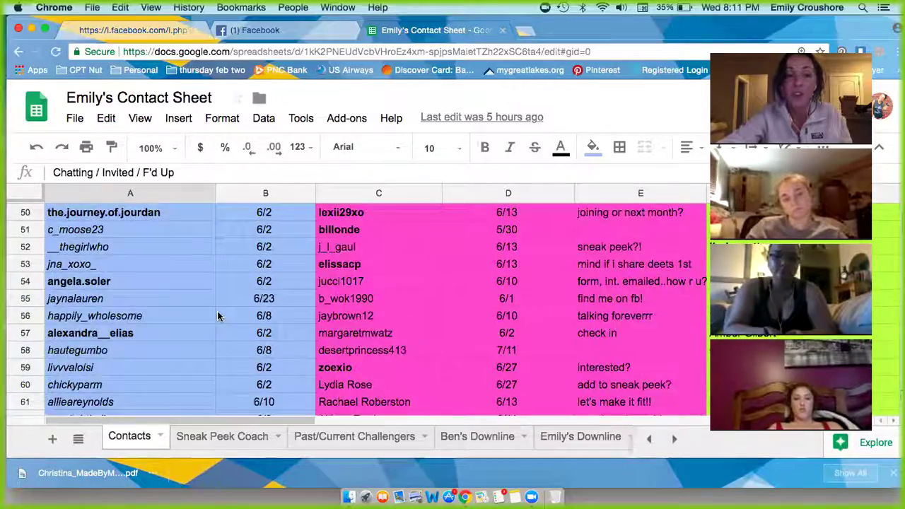
pyautogui.scroll(-20, 218, 316)
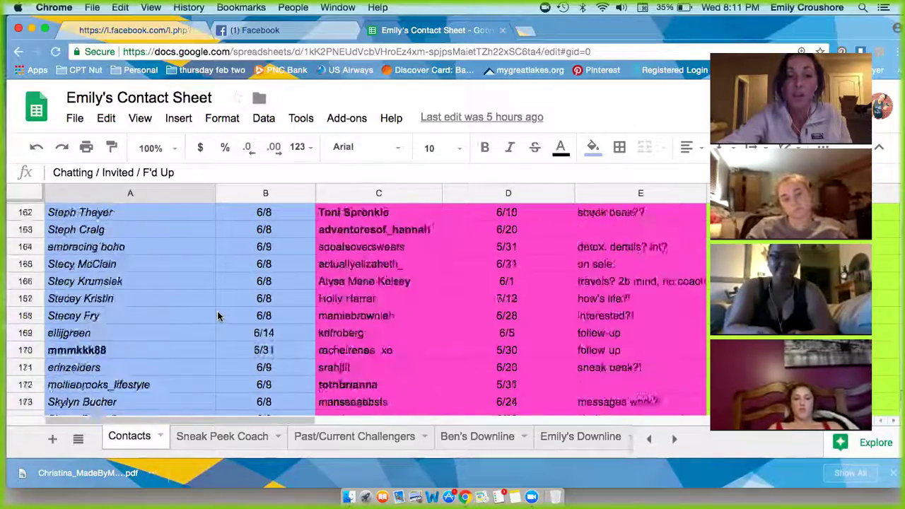
pyautogui.scroll(-15, 217, 316)
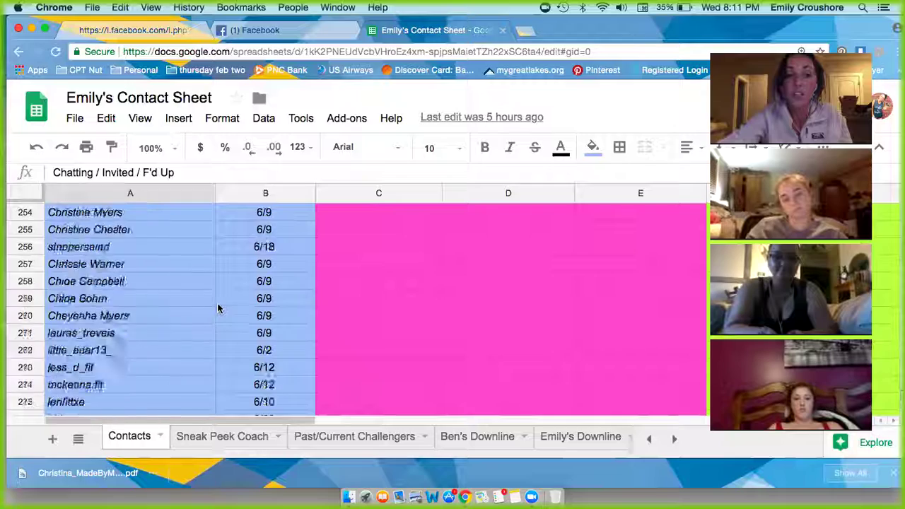
pyautogui.scroll(-20, 218, 300)
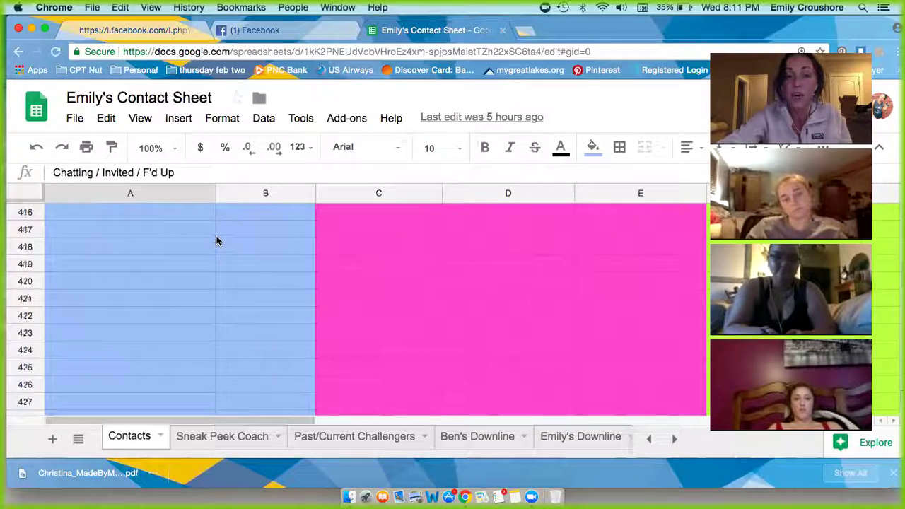
pyautogui.scroll(-20, 217, 237)
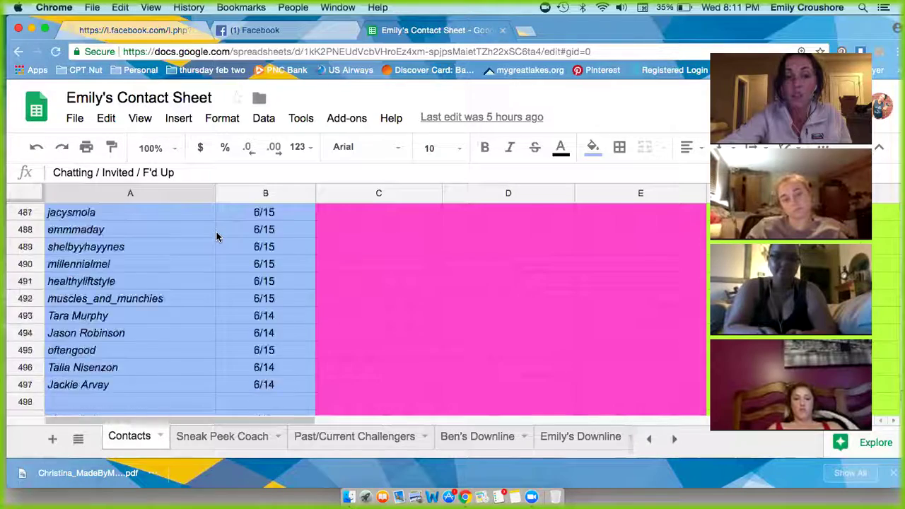
pyautogui.scroll(-20, 217, 237)
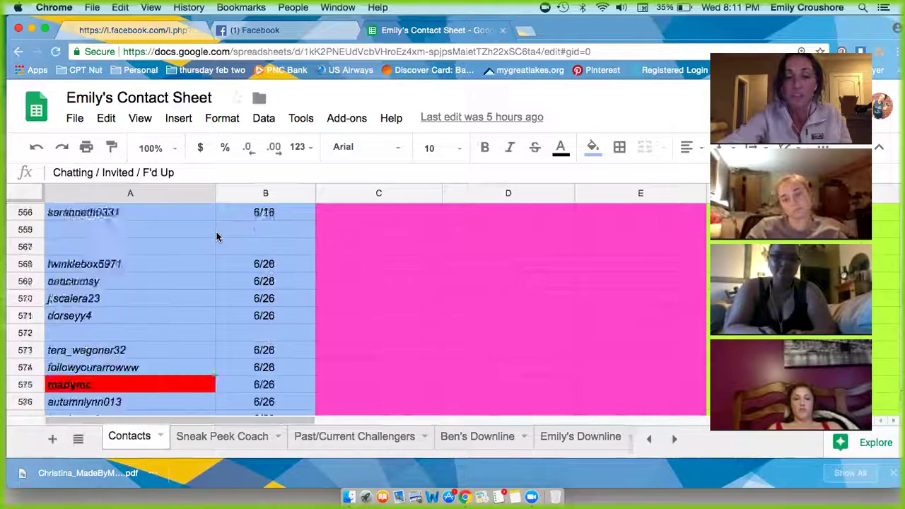
pyautogui.scroll(-20, 218, 231)
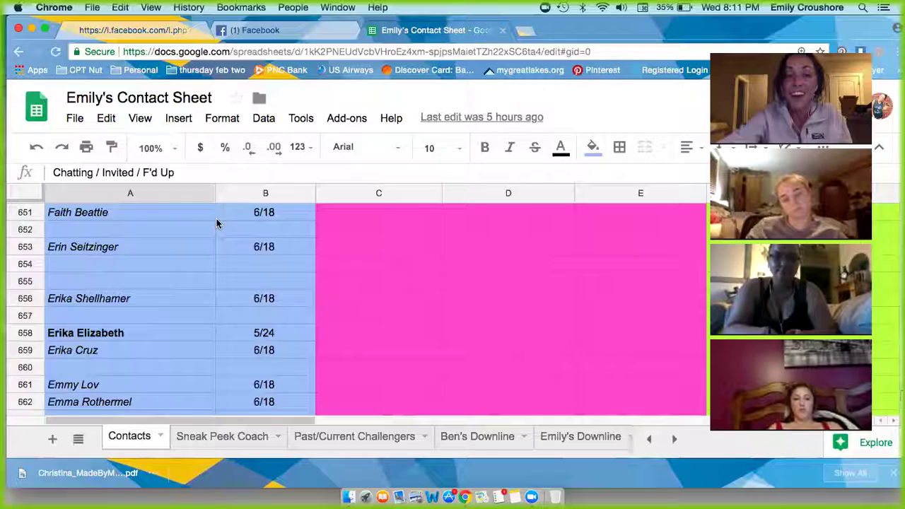
pyautogui.scroll(-20, 217, 197)
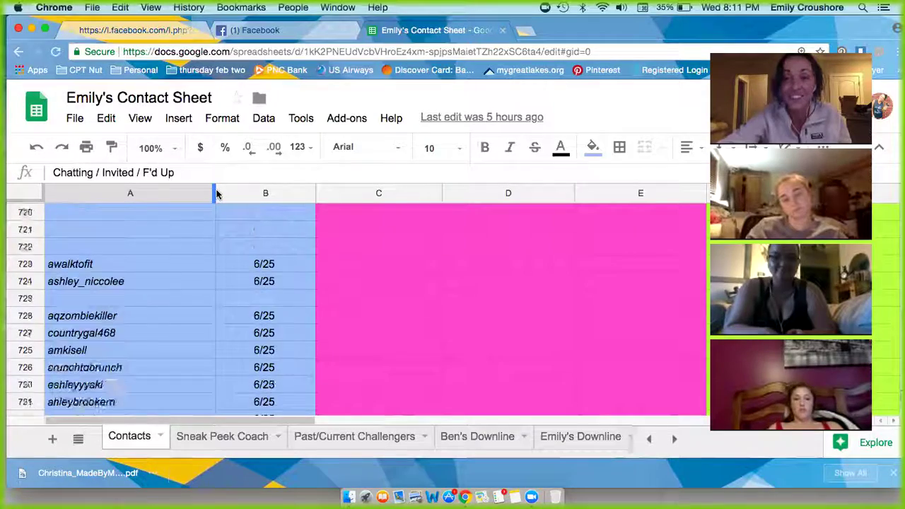
pyautogui.scroll(-10, 217, 194)
pyautogui.scroll(20, 217, 195)
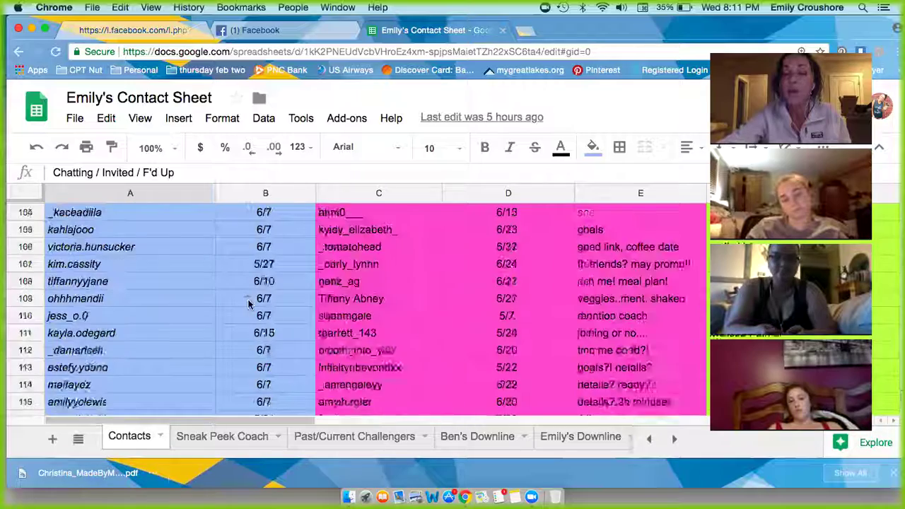
pyautogui.scroll(10, 248, 304)
# Examine the Mid-Convo and Interested/Ordering contact lists down to their last entries.
pyautogui.hscroll(3, 453, 346)
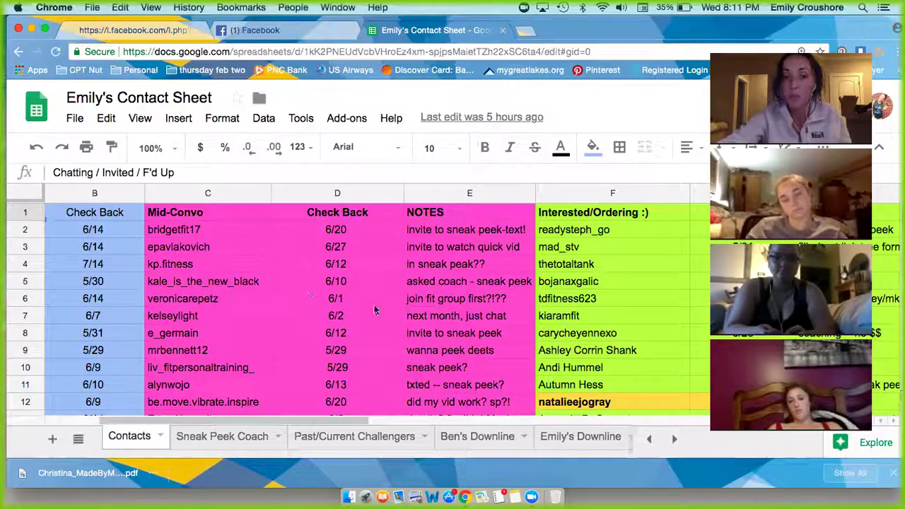
pyautogui.hscroll(2, 473, 320)
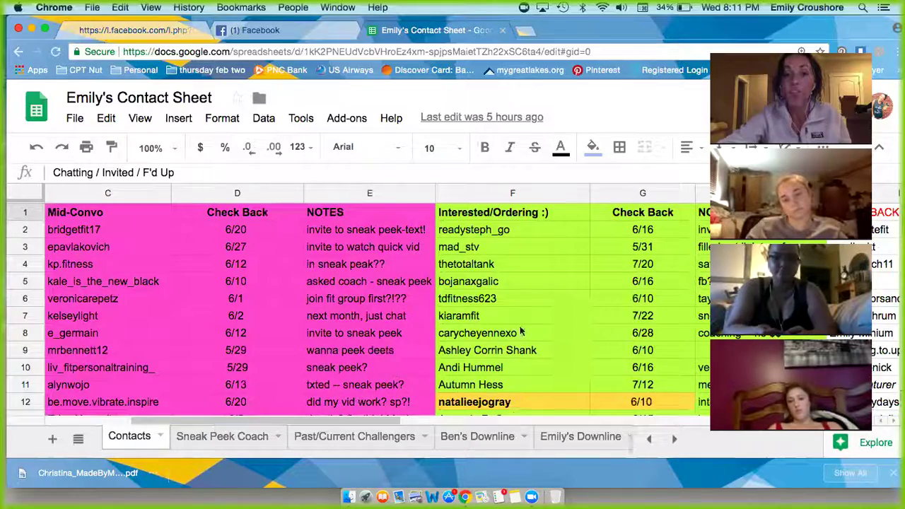
pyautogui.scroll(-10, 520, 330)
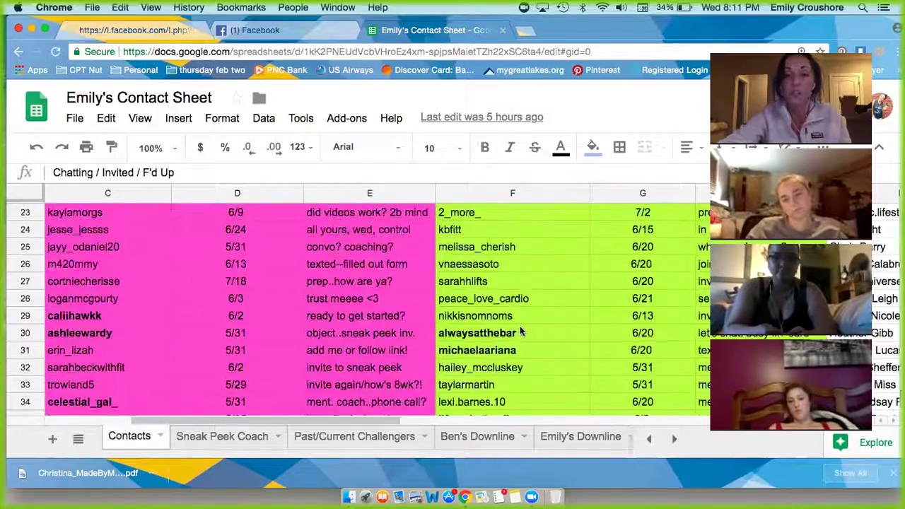
pyautogui.scroll(-20, 520, 331)
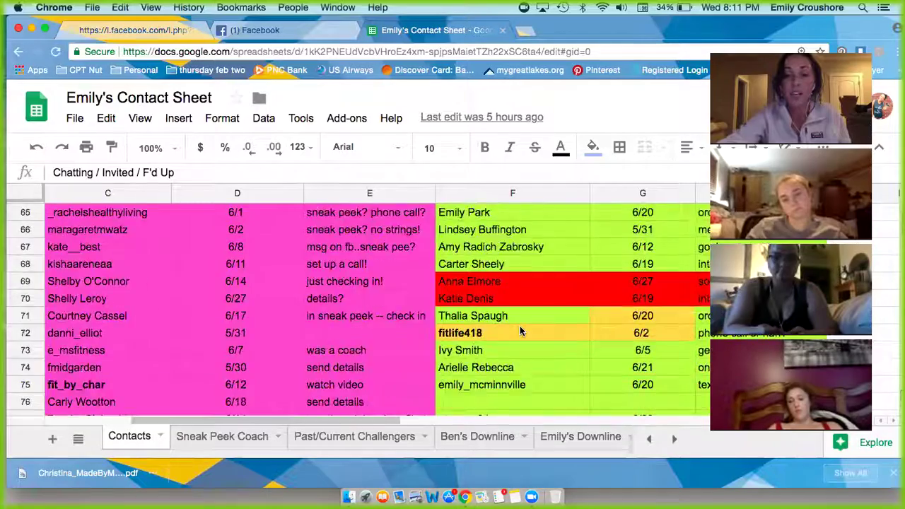
pyautogui.scroll(-20, 520, 331)
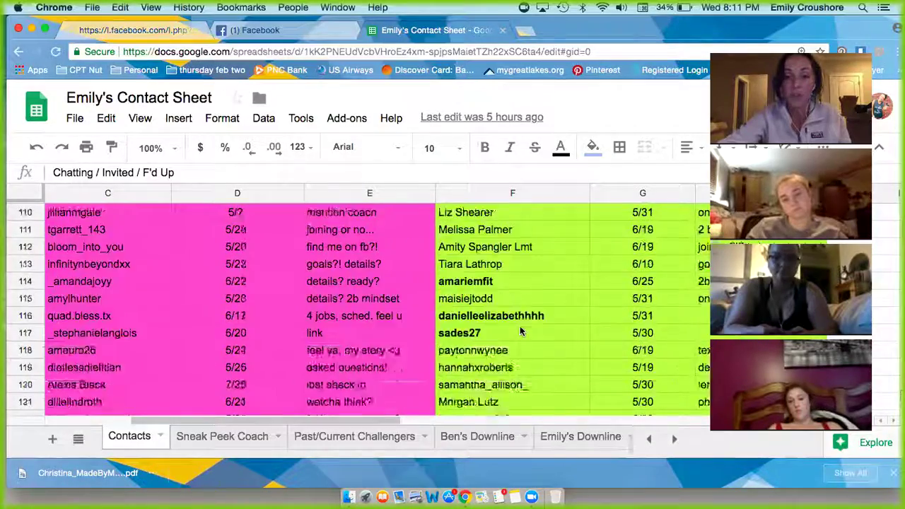
pyautogui.scroll(-20, 520, 331)
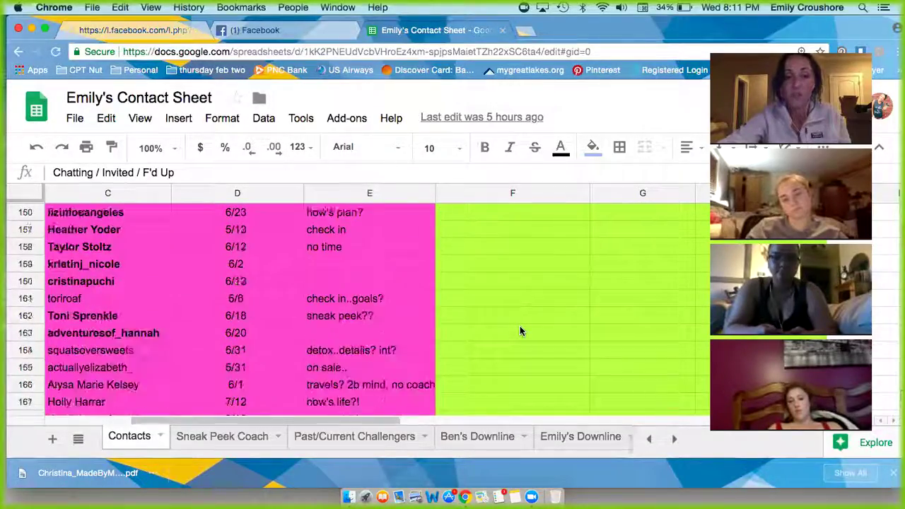
pyautogui.scroll(-10, 520, 330)
pyautogui.scroll(6, 519, 331)
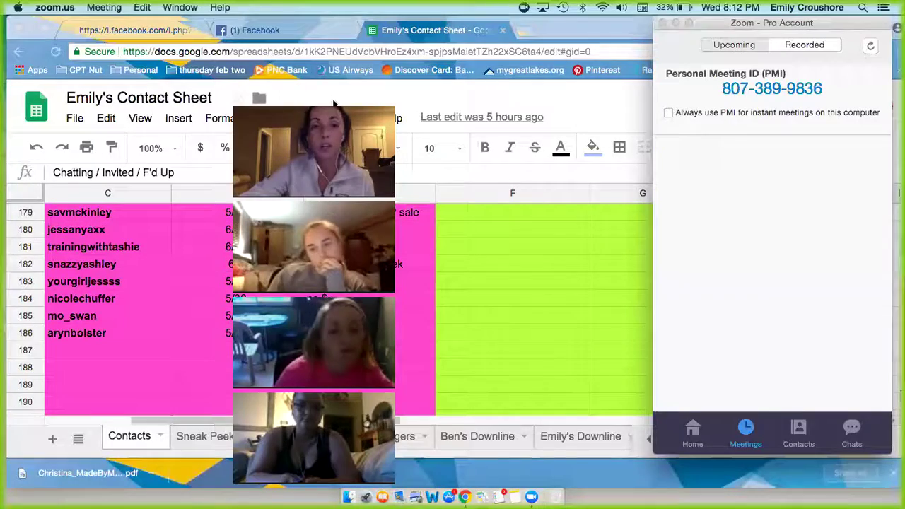
# Move the meeting's video thumbnails aside and minimize the Zoom account window, with the contact sheet back at its first row and column.
pyautogui.moveTo(391, 83); pyautogui.dragTo(709, 55)
pyautogui.scroll(15, 352, 348)
pyautogui.hscroll(-3, 351, 347)
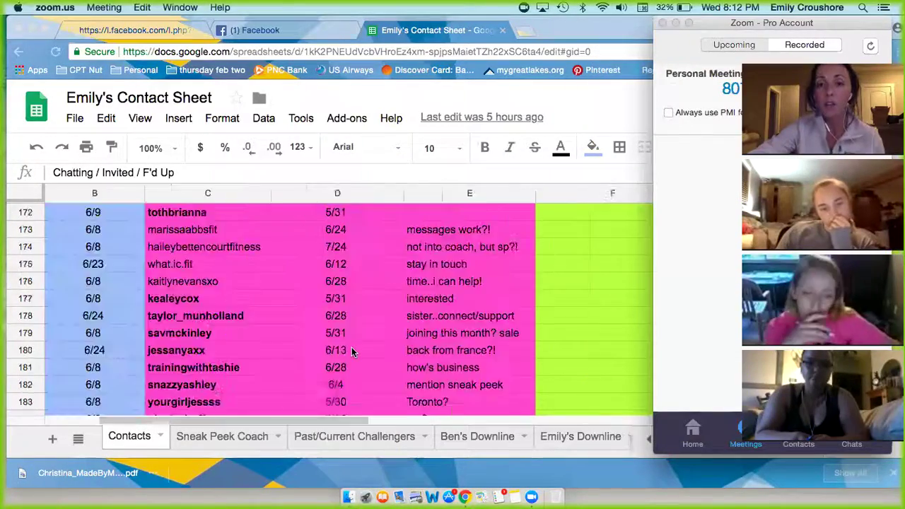
pyautogui.scroll(20, 351, 351)
pyautogui.click(676, 23)
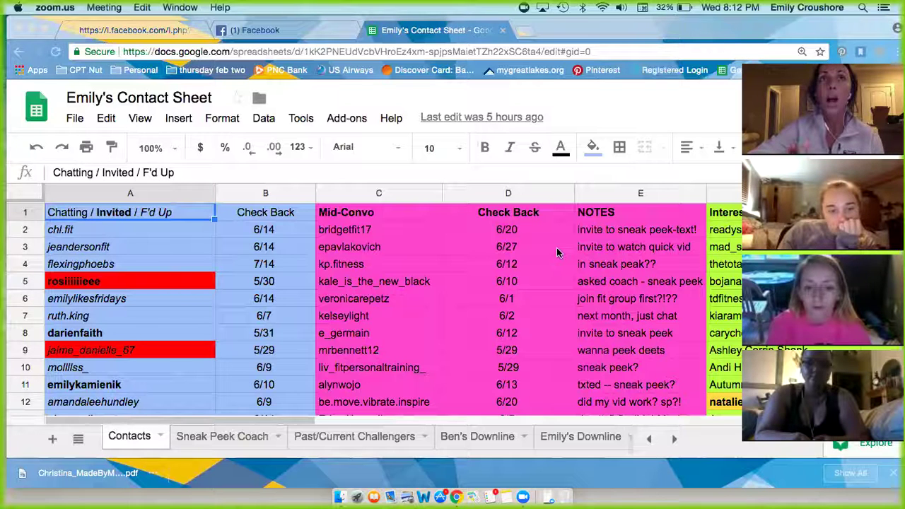
# Review the check-back dates, notes and colour-coded rows of the Interested/Ordering contacts down to about row 100.
pyautogui.hscroll(3, 557, 253)
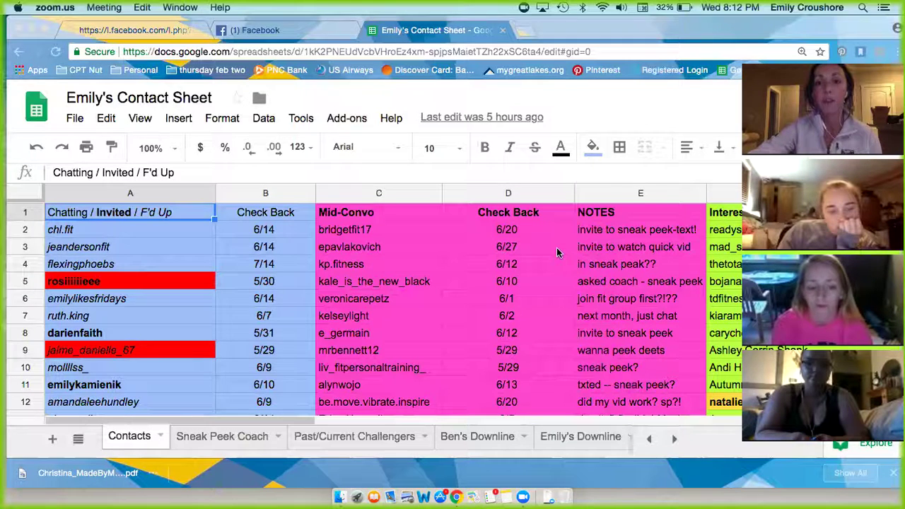
pyautogui.hscroll(3, 557, 253)
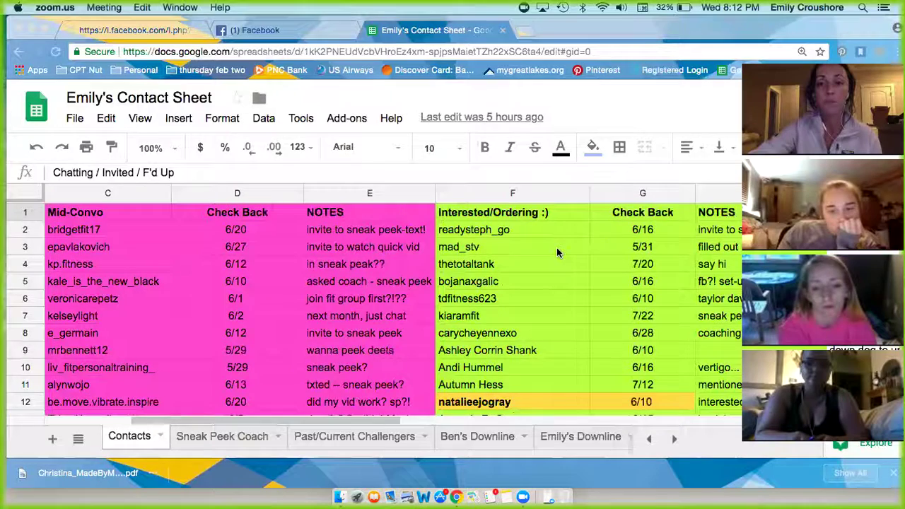
pyautogui.hscroll(3, 557, 252)
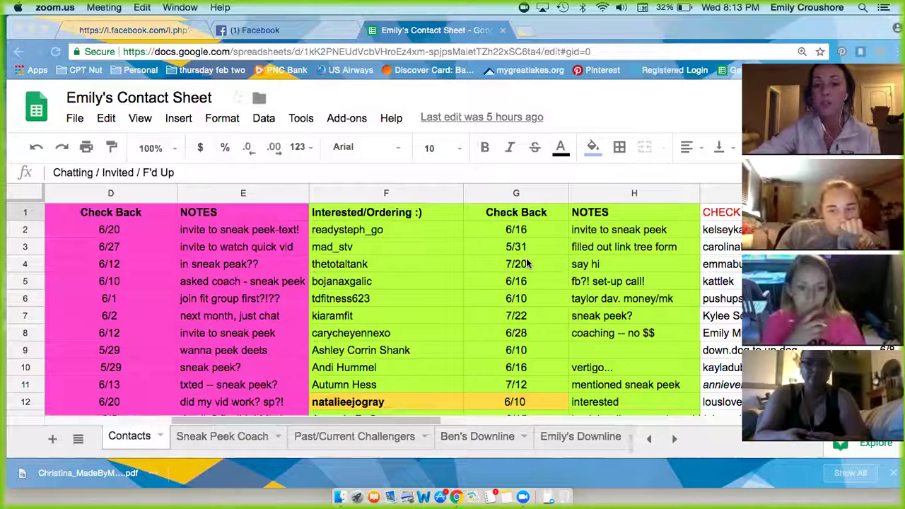
pyautogui.scroll(-10, 527, 392)
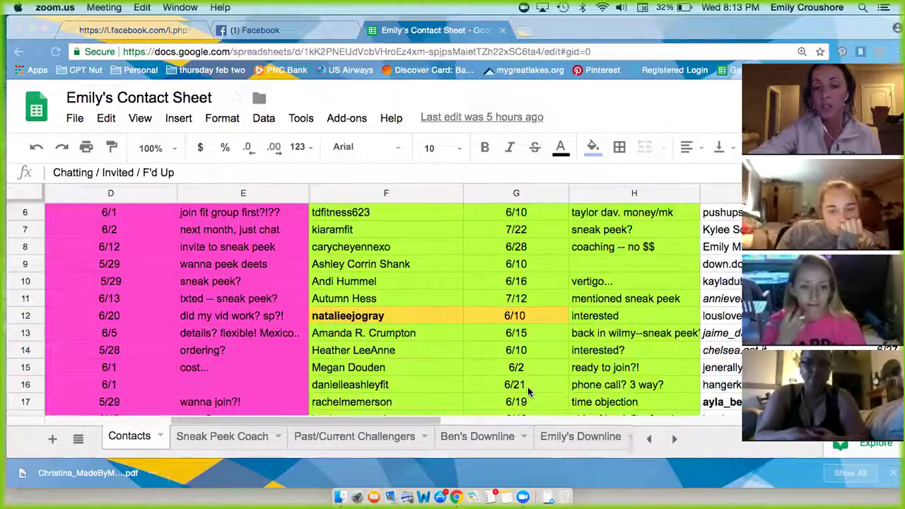
pyautogui.scroll(-1, 527, 392)
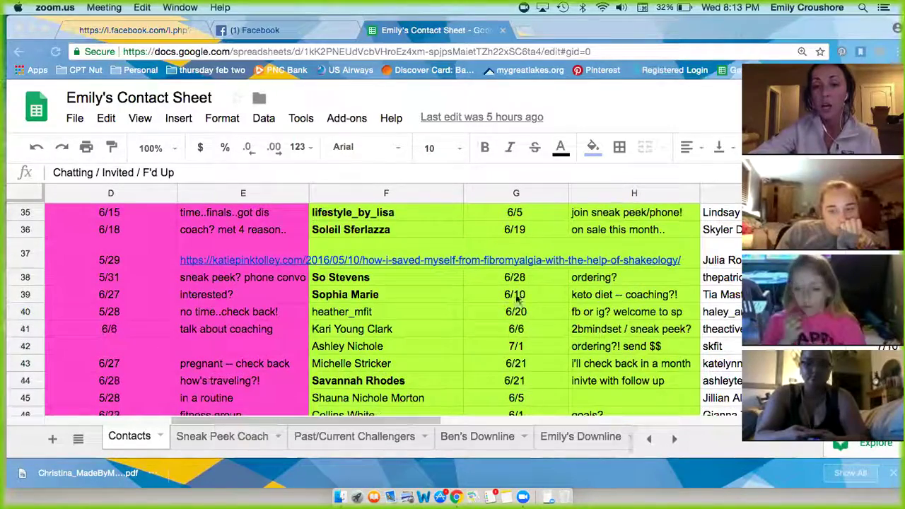
pyautogui.scroll(-6, 527, 350)
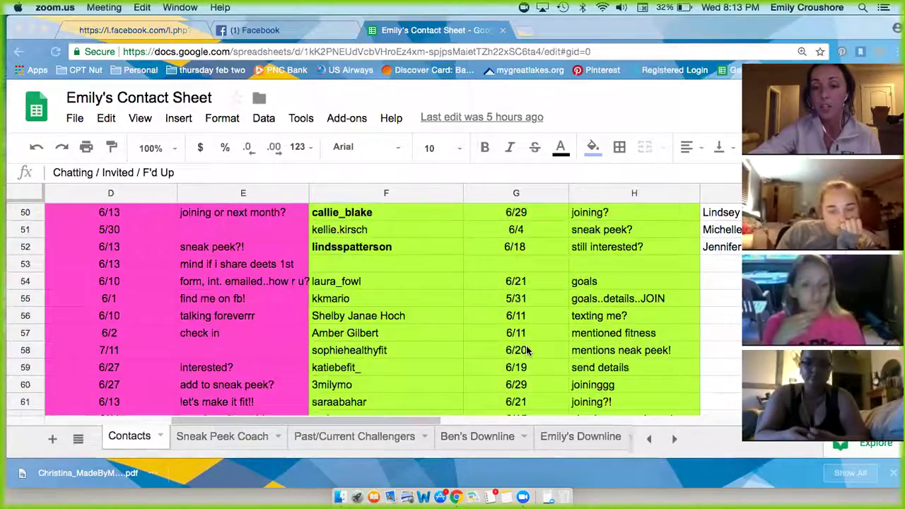
pyautogui.scroll(-3, 527, 350)
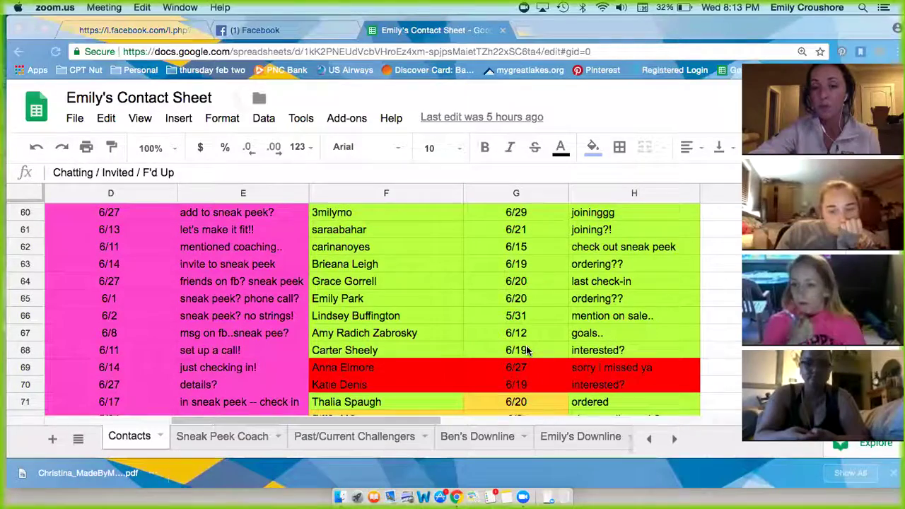
pyautogui.scroll(-1, 527, 350)
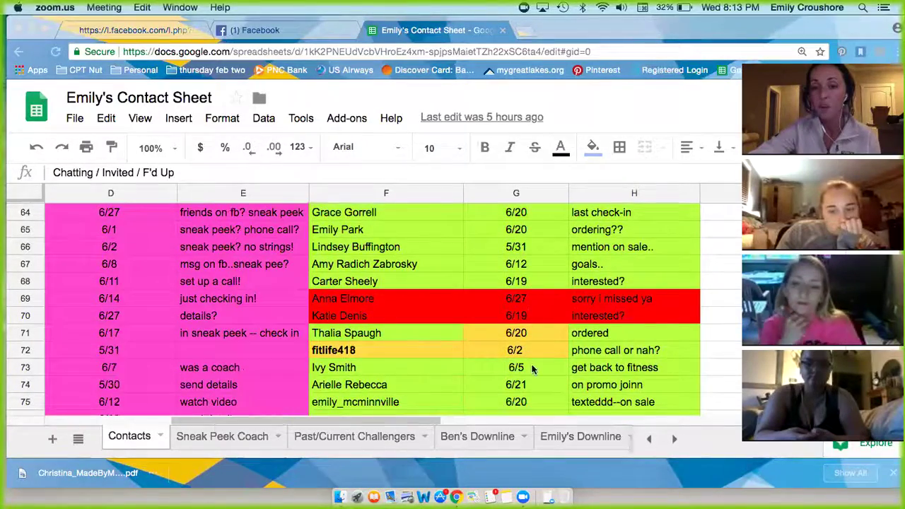
pyautogui.scroll(-6, 533, 369)
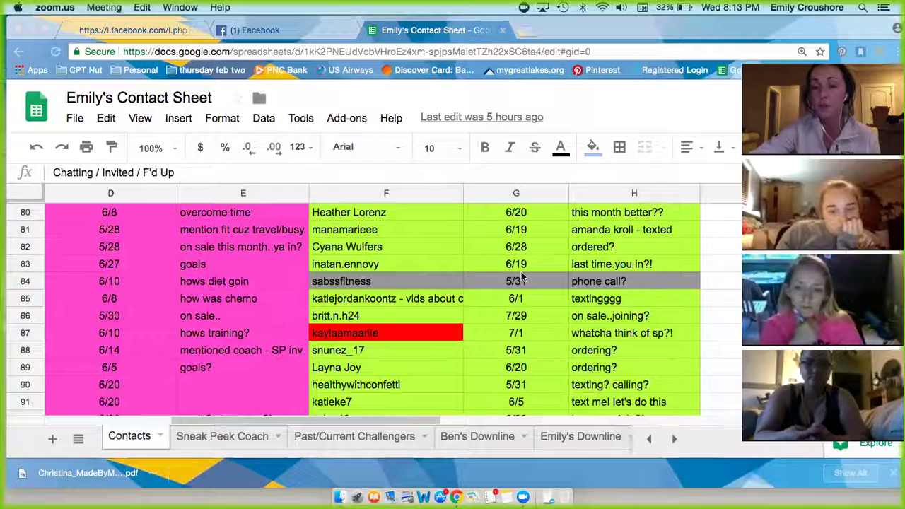
pyautogui.click(527, 350)
pyautogui.scroll(-5, 526, 357)
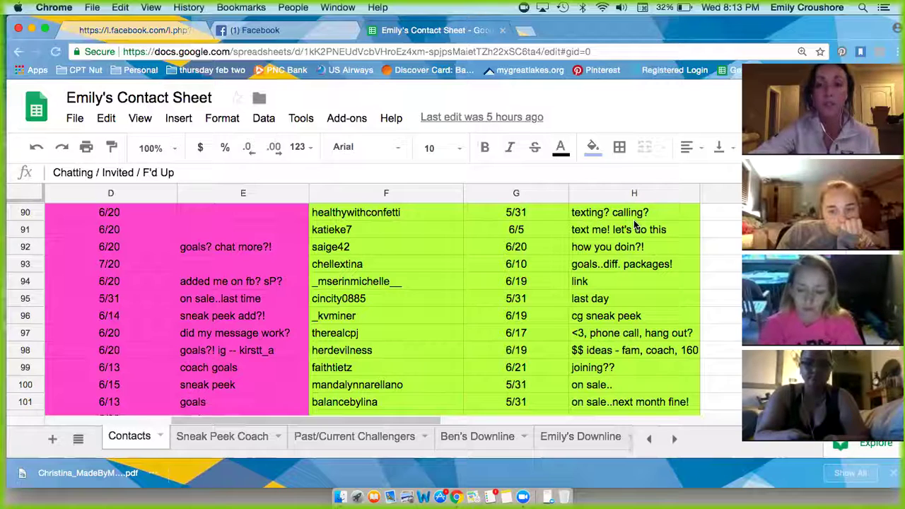
# Review the Mid-Convo check-back dates and notes alongside the Chatting / Invited list, ending at the first row.
pyautogui.scroll(10, 615, 244)
pyautogui.hscroll(-3, 616, 243)
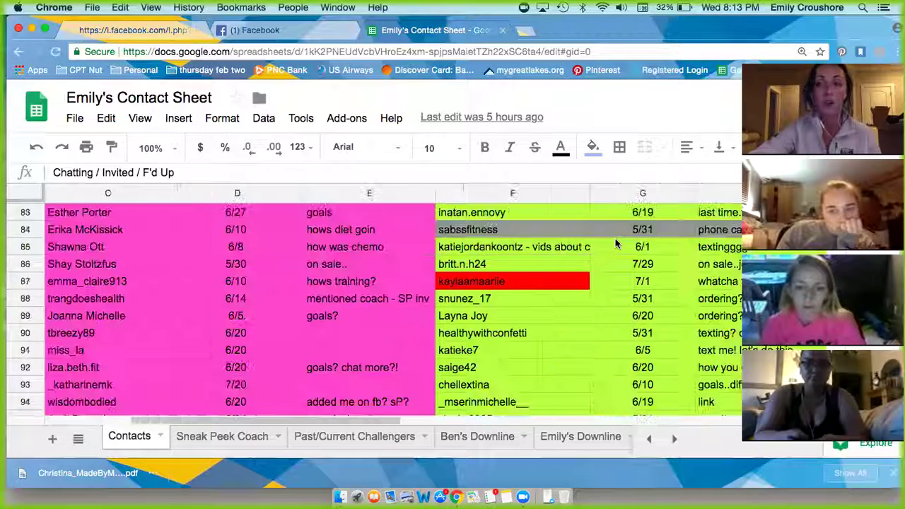
pyautogui.hscroll(-2, 615, 243)
pyautogui.scroll(14, 615, 243)
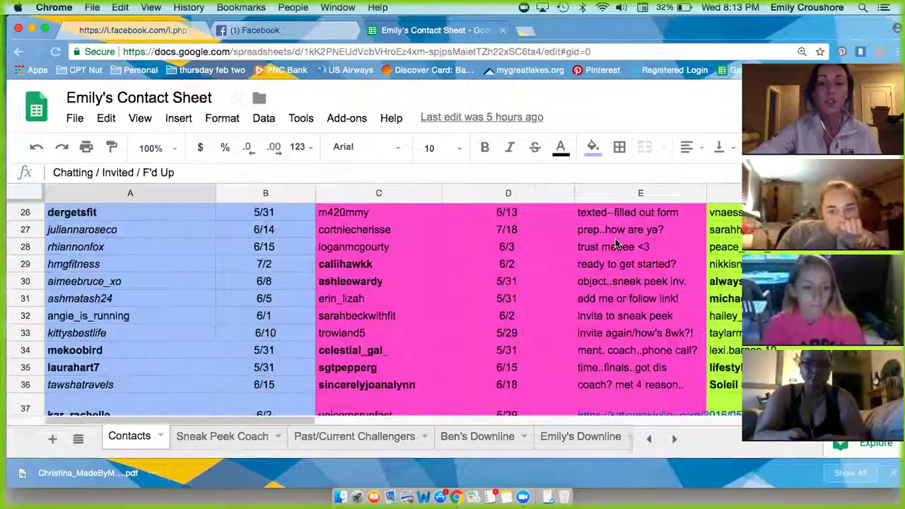
pyautogui.hscroll(2, 615, 242)
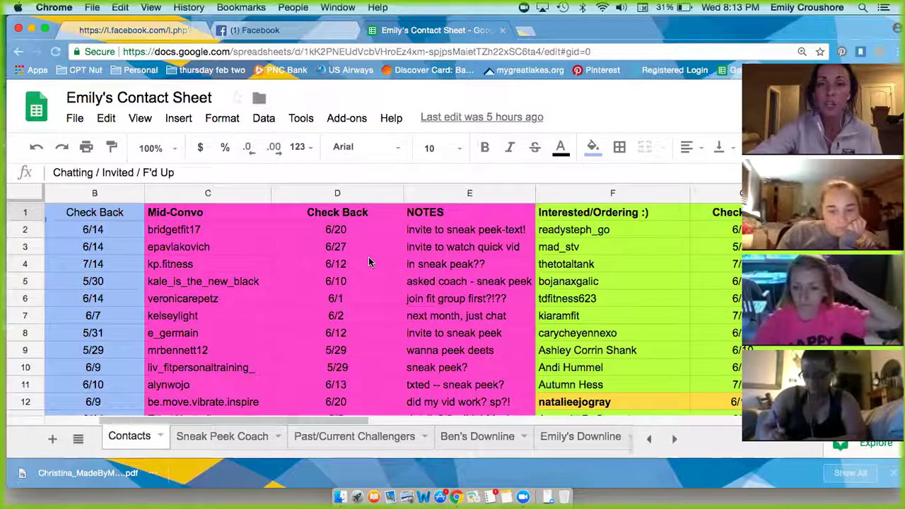
pyautogui.scroll(-9, 371, 263)
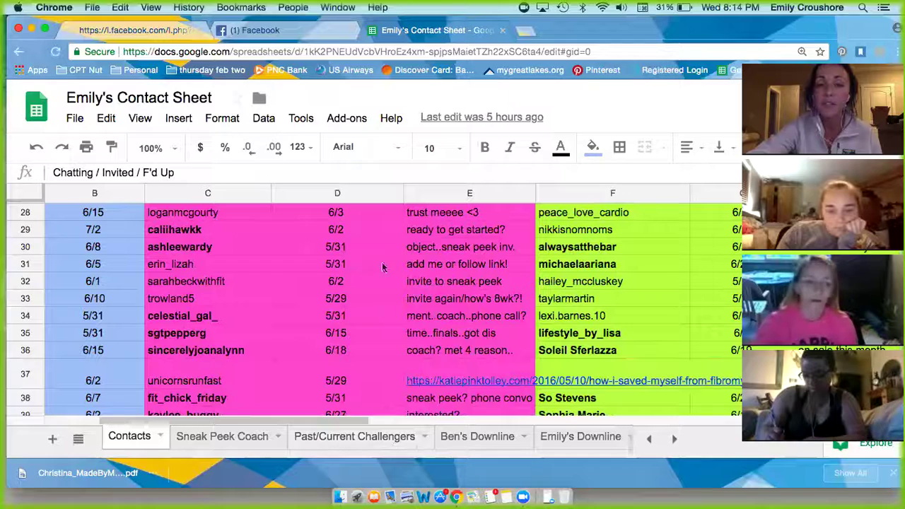
pyautogui.hscroll(-3, 391, 311)
pyautogui.scroll(1, 390, 311)
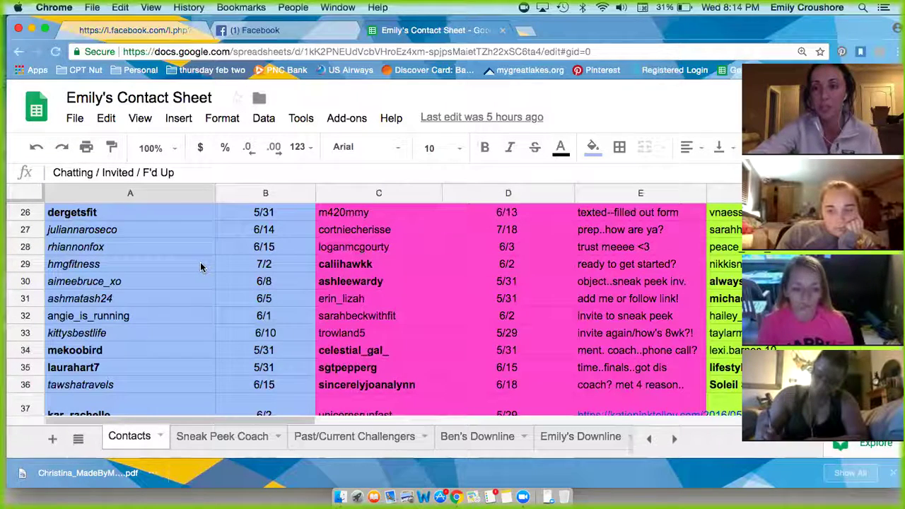
pyautogui.scroll(10, 430, 298)
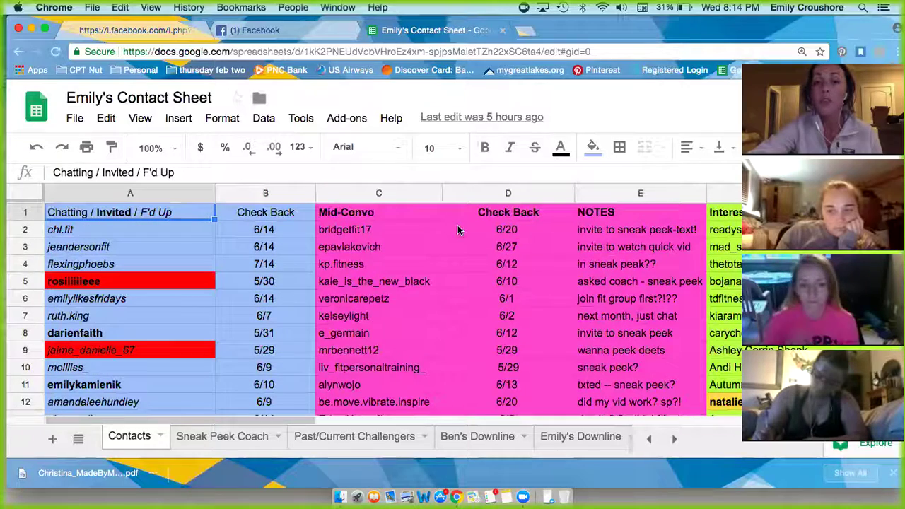
# Search the contact sheet for the check-back date 5/30, select the contact at the last match, and return to the first row.
pyautogui.click(294, 236)
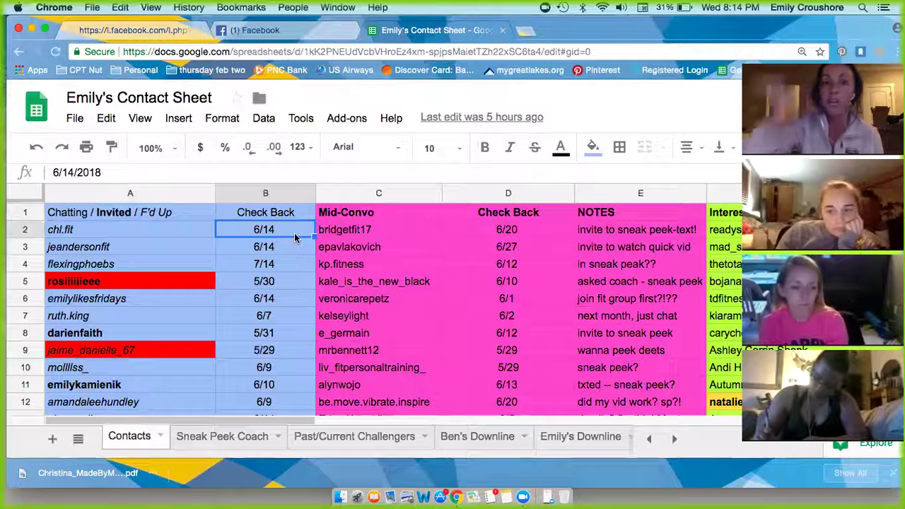
pyautogui.click(753, 7)
pyautogui.click(595, 181)
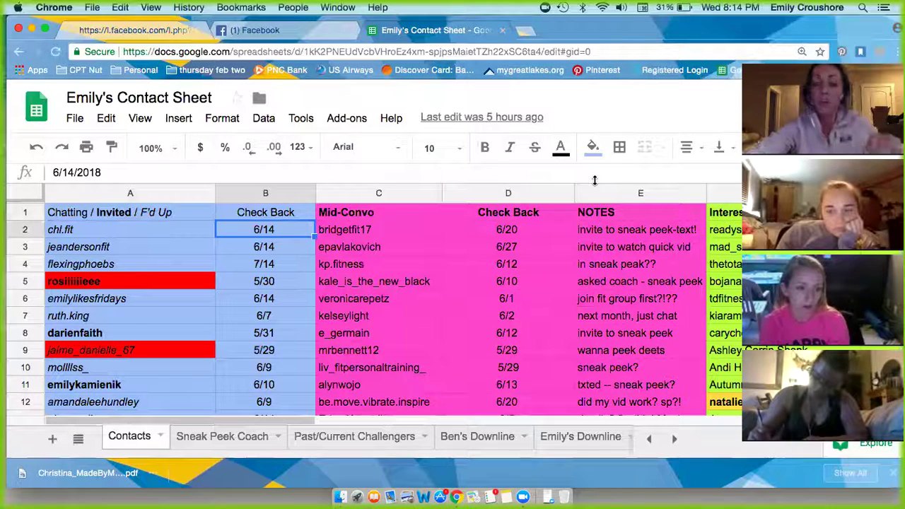
pyautogui.press('super+f')
pyautogui.write('5/30')
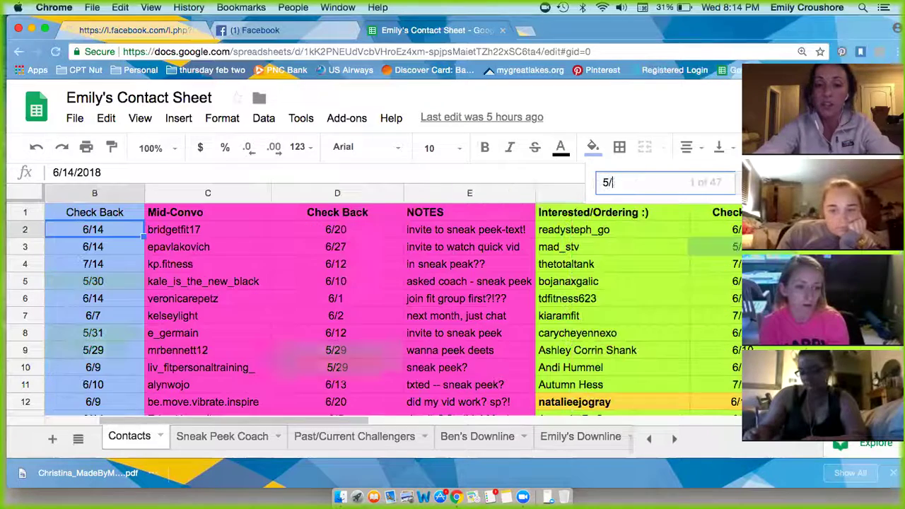
pyautogui.click(709, 183)
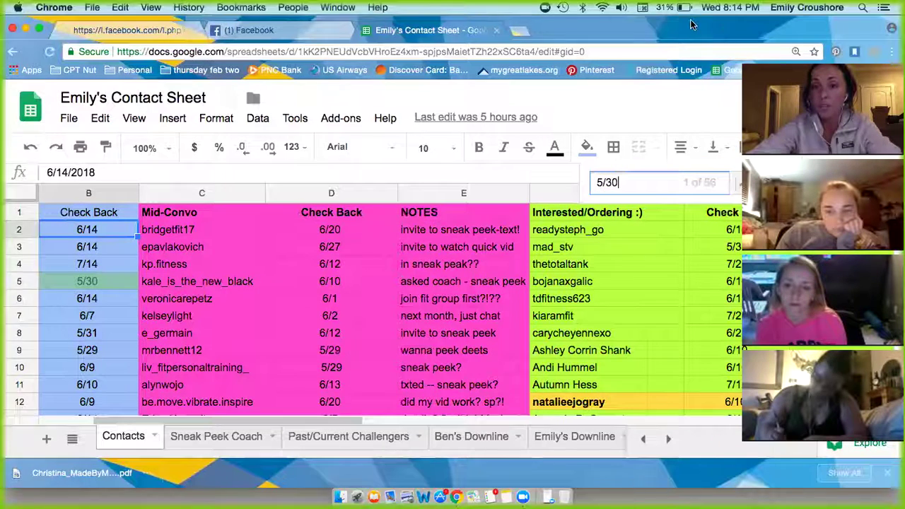
pyautogui.click(713, 185)
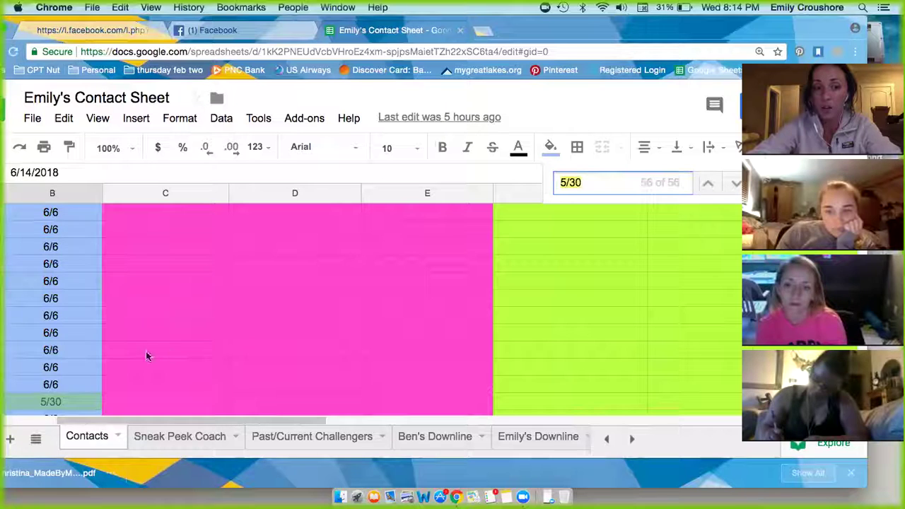
pyautogui.hscroll(-3, 74, 401)
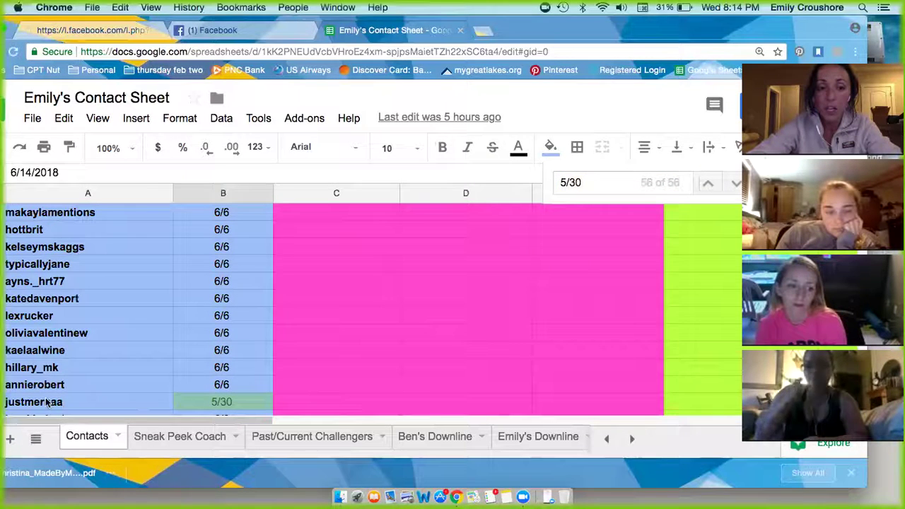
pyautogui.click(61, 402)
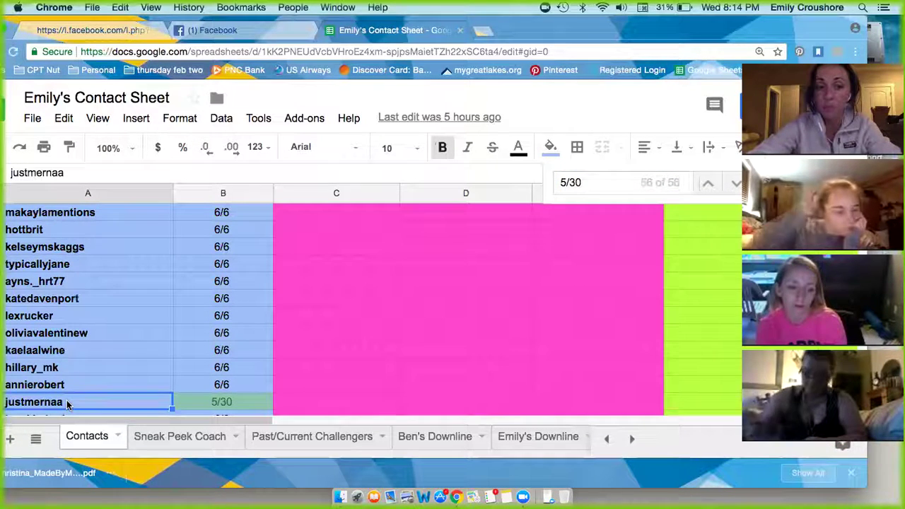
pyautogui.scroll(10, 67, 403)
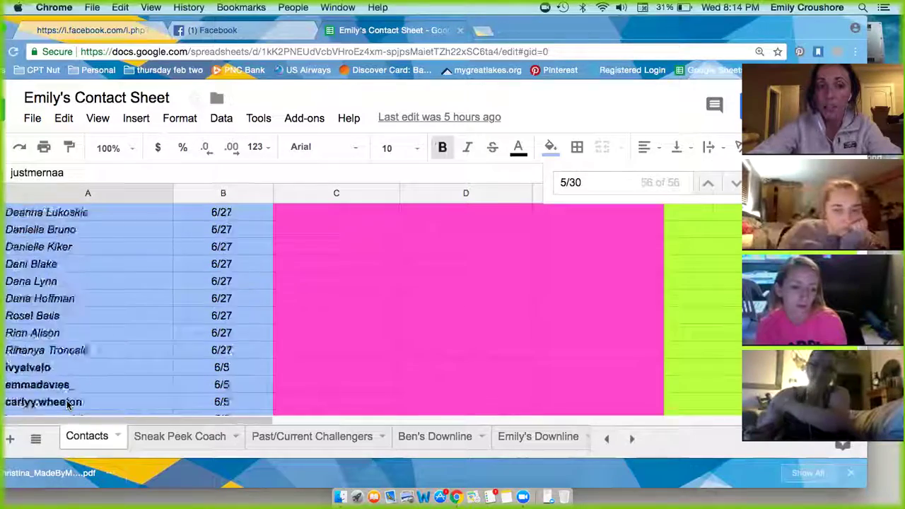
pyautogui.scroll(10, 67, 403)
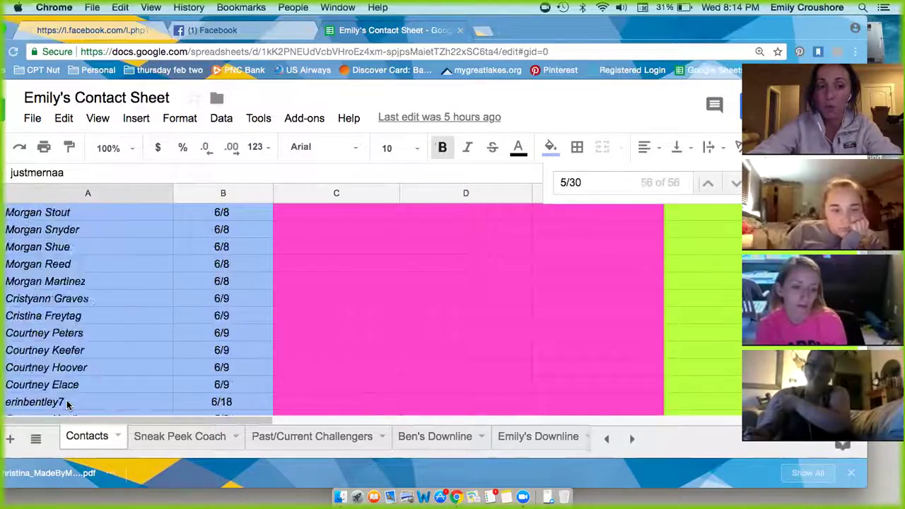
pyautogui.scroll(5, 67, 403)
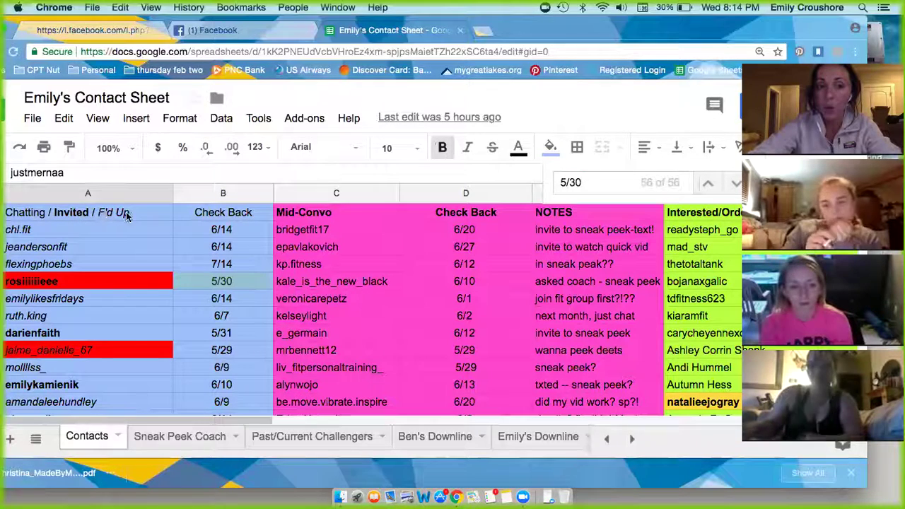
# Open Google Keep in a new browser tab at keep.google.com/#home.
pyautogui.press('super+t')
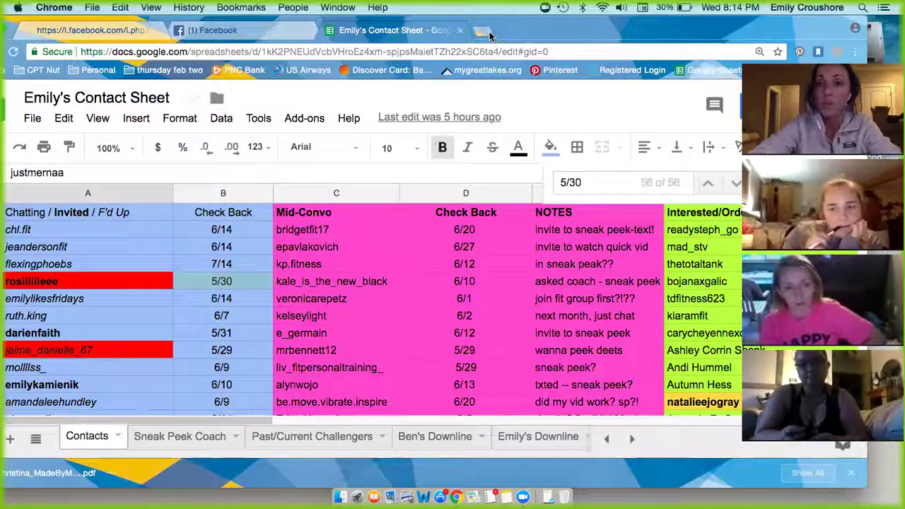
pyautogui.write('keep.google.com/#home')
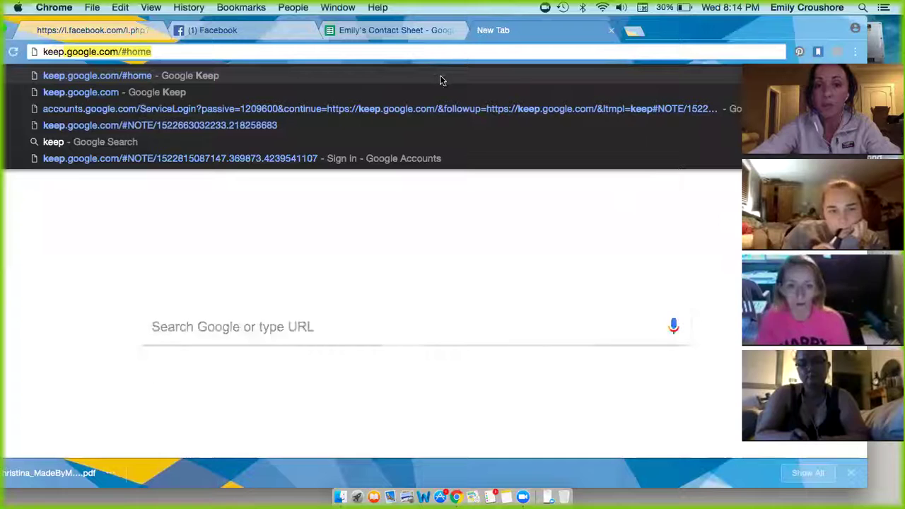
pyautogui.press('Return')
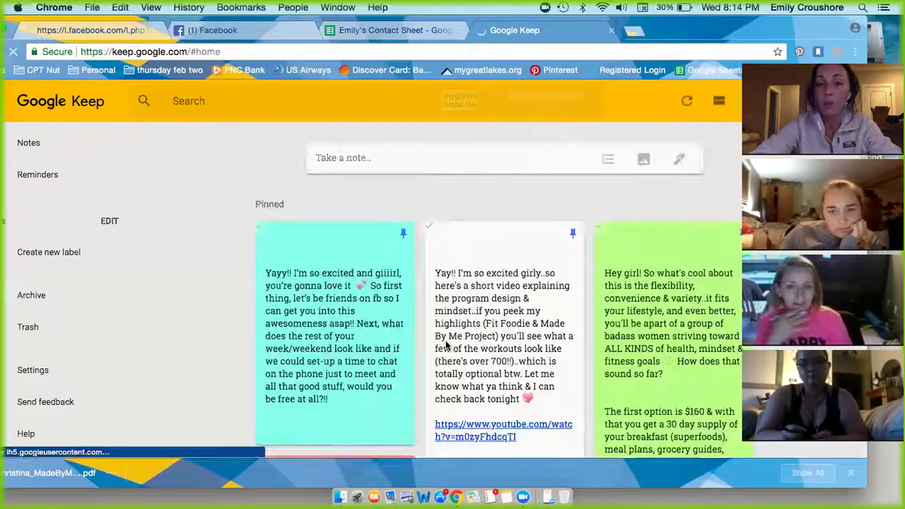
# Browse the saved message templates and open the "Fitness follow up" note.
pyautogui.scroll(-5, 445, 345)
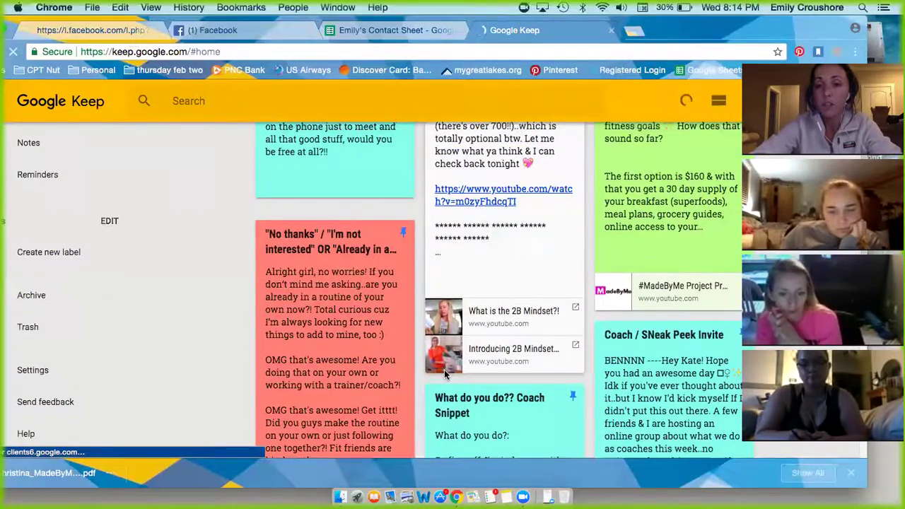
pyautogui.scroll(-9, 445, 374)
pyautogui.scroll(11, 446, 374)
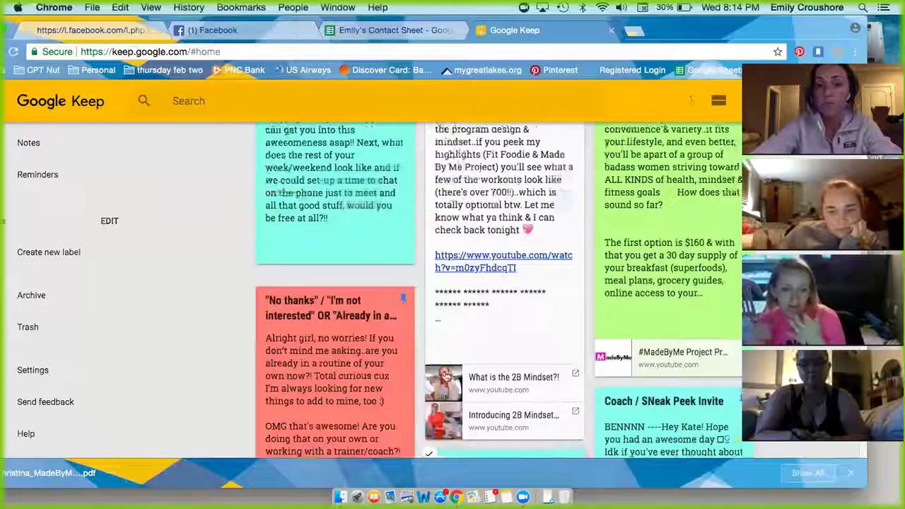
pyautogui.scroll(4, 641, 352)
pyautogui.scroll(-9, 641, 352)
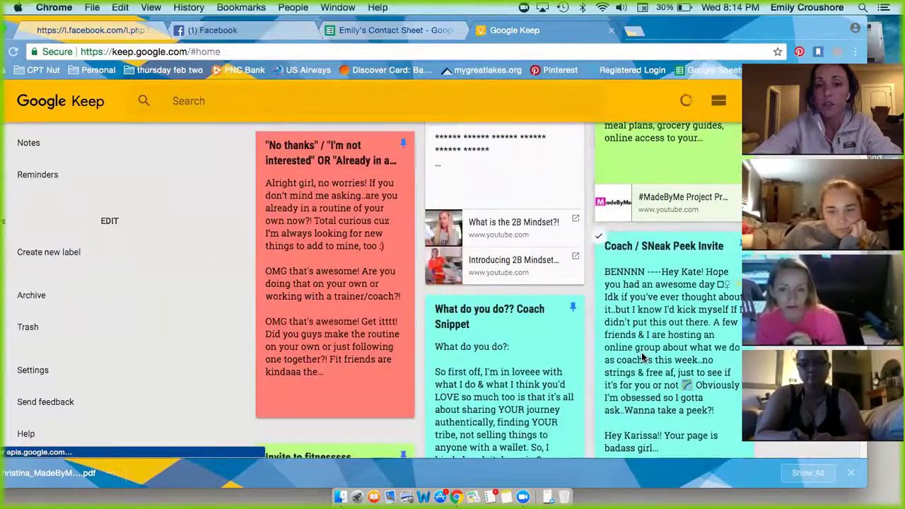
pyautogui.scroll(-15, 642, 353)
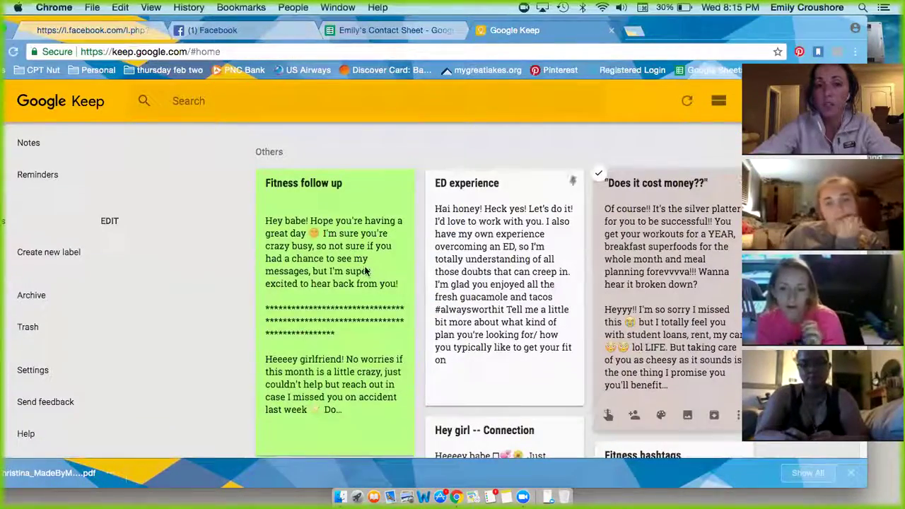
pyautogui.click(366, 271)
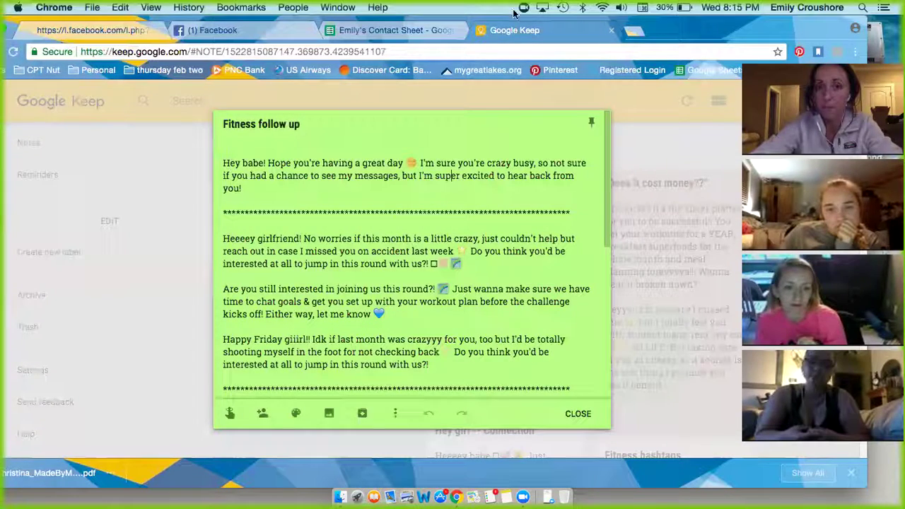
# Switch back to the contact sheet and go to the previous 5/30 match, with the row numbers in view.
pyautogui.moveTo(675, 31); pyautogui.dragTo(677, 117)
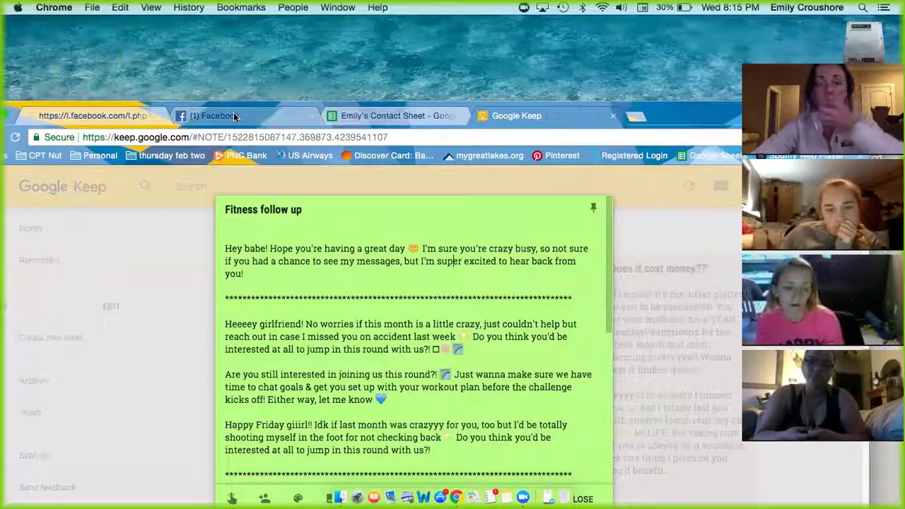
pyautogui.click(393, 116)
pyautogui.moveTo(667, 111); pyautogui.dragTo(675, 39)
pyautogui.click(693, 185)
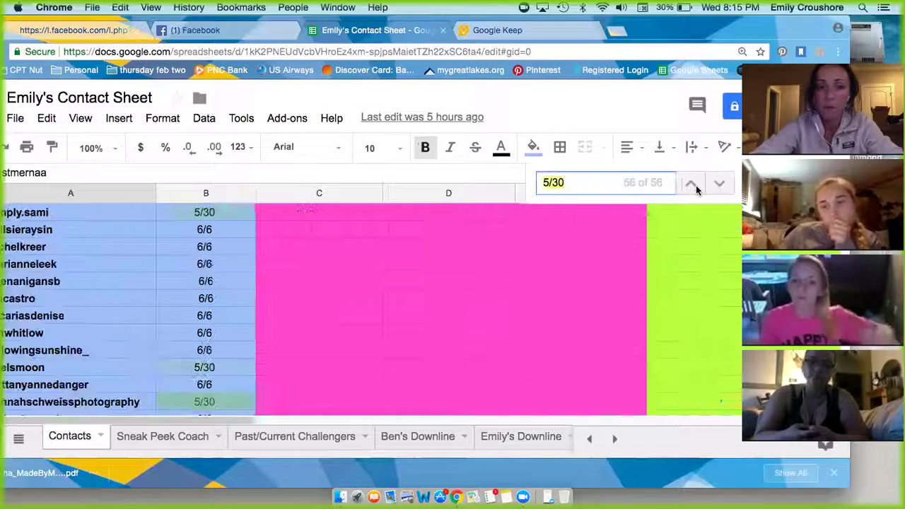
pyautogui.click(237, 414)
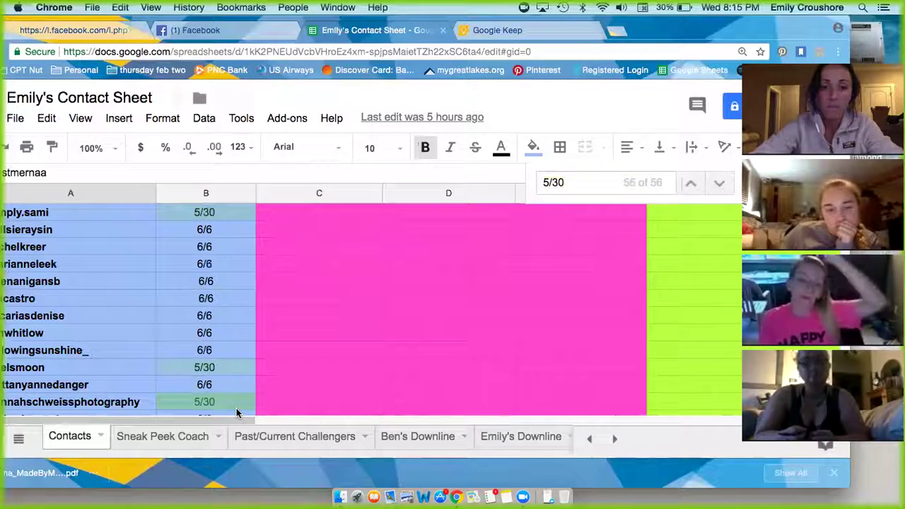
pyautogui.moveTo(648, 12); pyautogui.dragTo(705, 13)
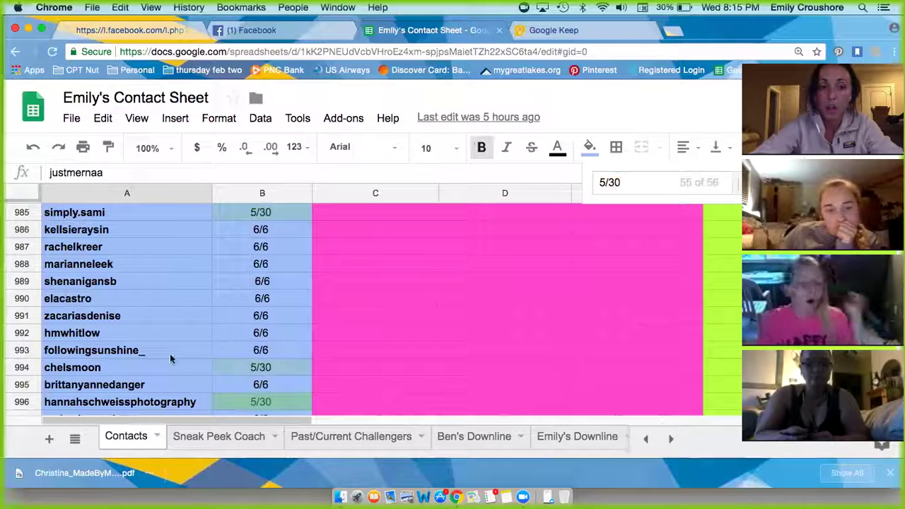
# Mark the contact in row 996 as followed up by changing bold to italic, and set the check-back date to 6/30.
pyautogui.click(189, 402)
pyautogui.hotkey('ctrl', 'b')
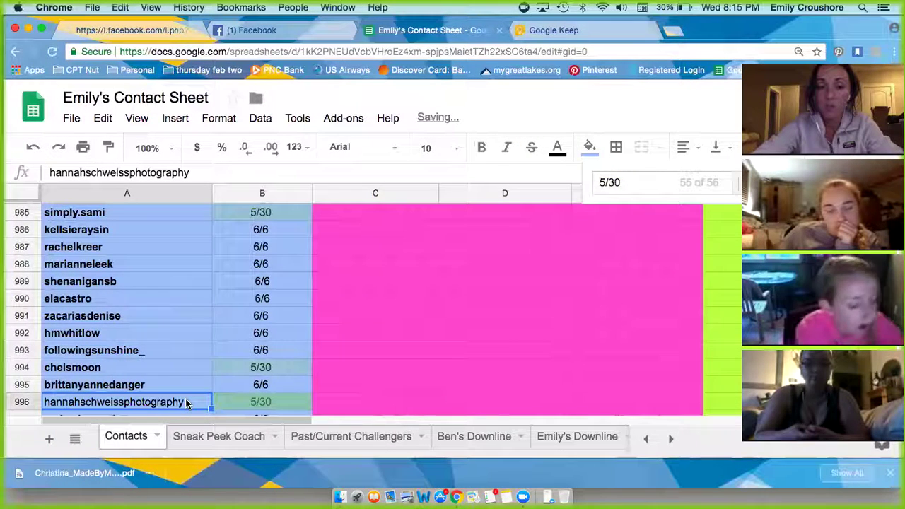
pyautogui.hotkey('ctrl', 'i')
pyautogui.click(266, 401)
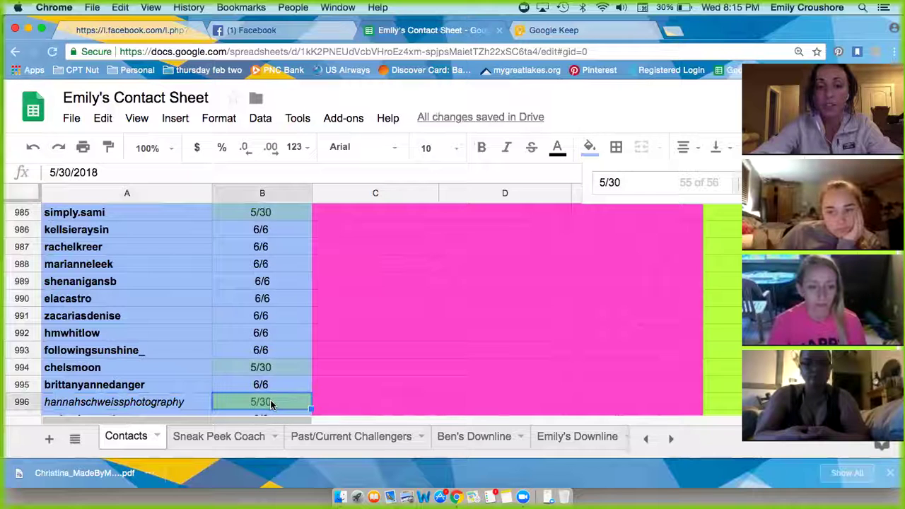
pyautogui.write('6/30')
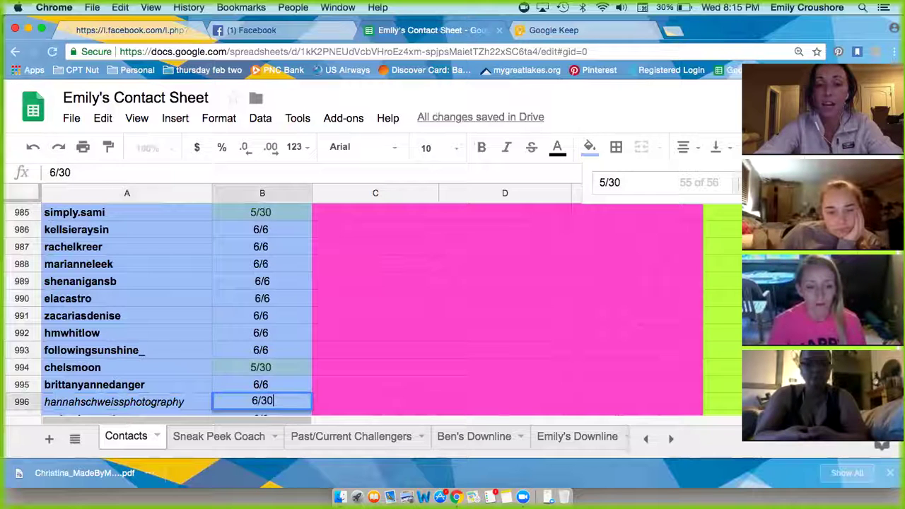
pyautogui.press('Return')
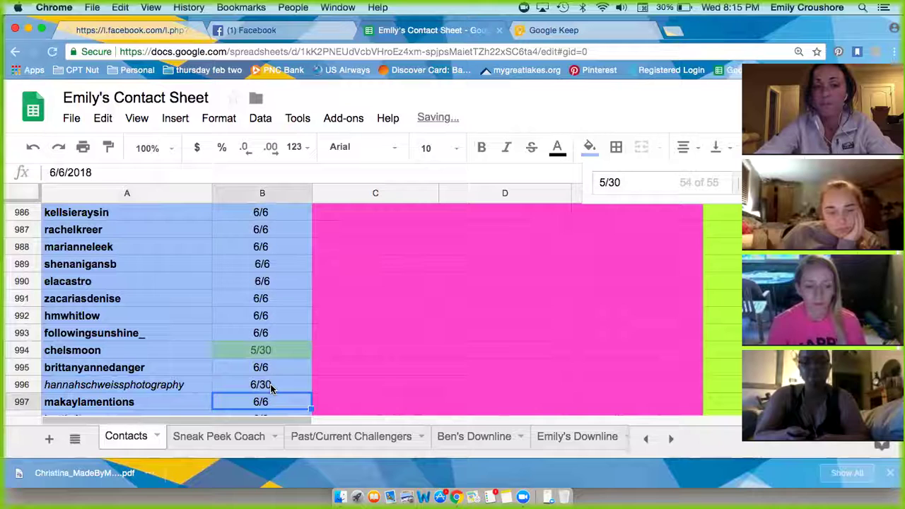
# Set the check-back date in row 996 back to 5/30 and change the contact's italic formatting back to bold.
pyautogui.click(270, 383)
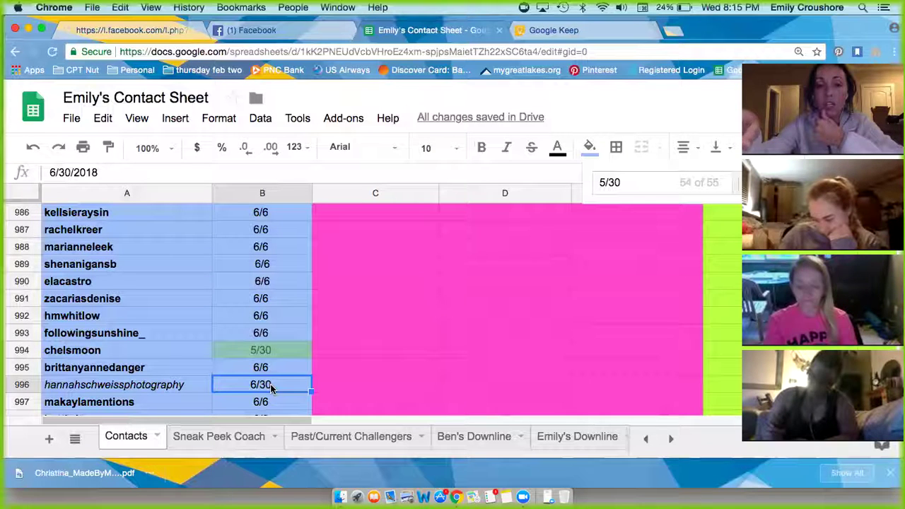
pyautogui.write('5/30')
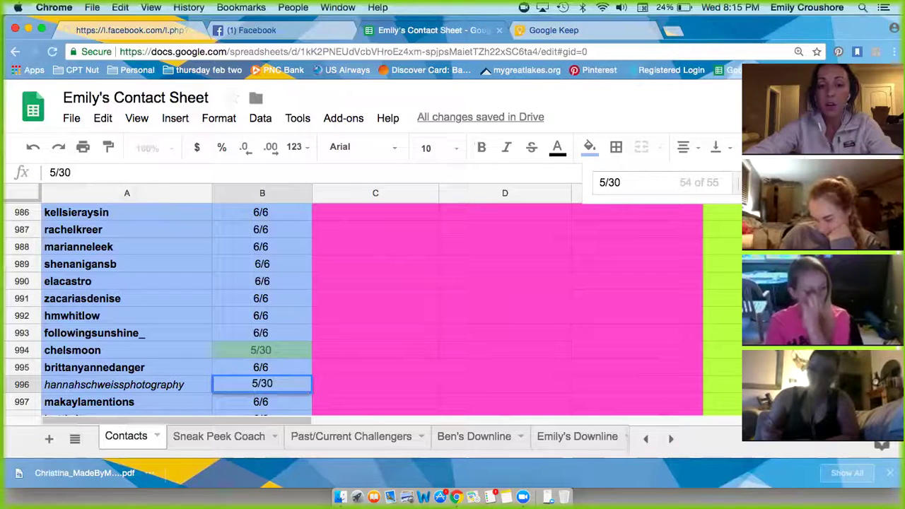
pyautogui.press('Left')
pyautogui.hotkey('ctrl', 'i')
pyautogui.hotkey('ctrl', 'b')
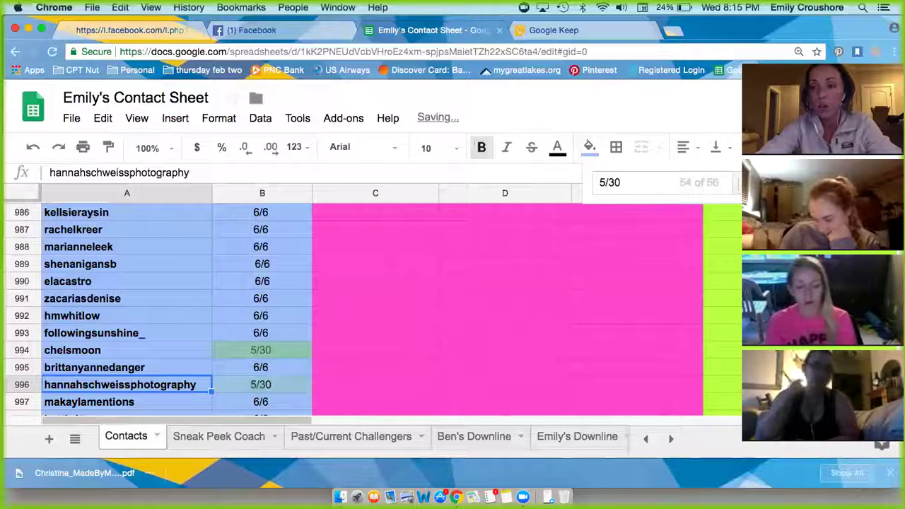
# Point out the bold invited contacts in rows 995 and 991, including the check-back date in row 991.
pyautogui.click(205, 368)
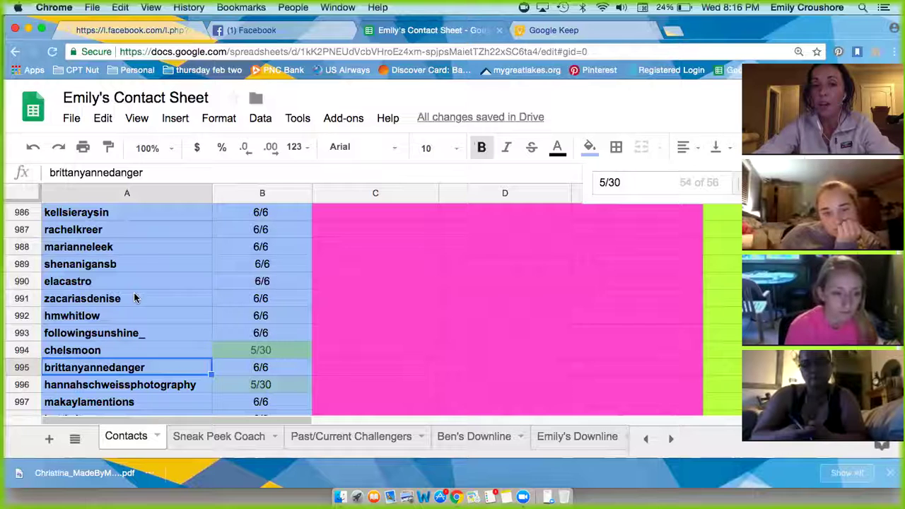
pyautogui.click(191, 299)
pyautogui.click(257, 298)
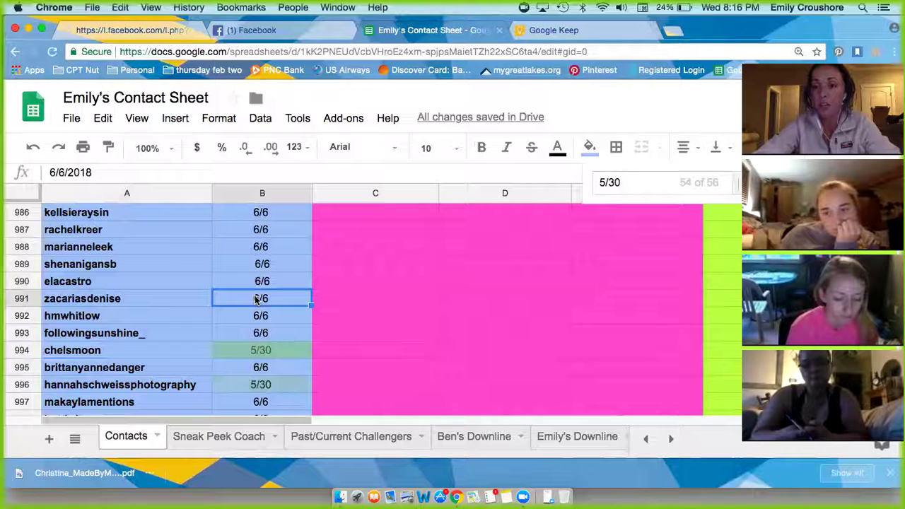
pyautogui.click(131, 303)
# Go up to the plain-text Chatting contacts with 5/31 check-back dates and step through them one by one to row 928.
pyautogui.scroll(20, 131, 302)
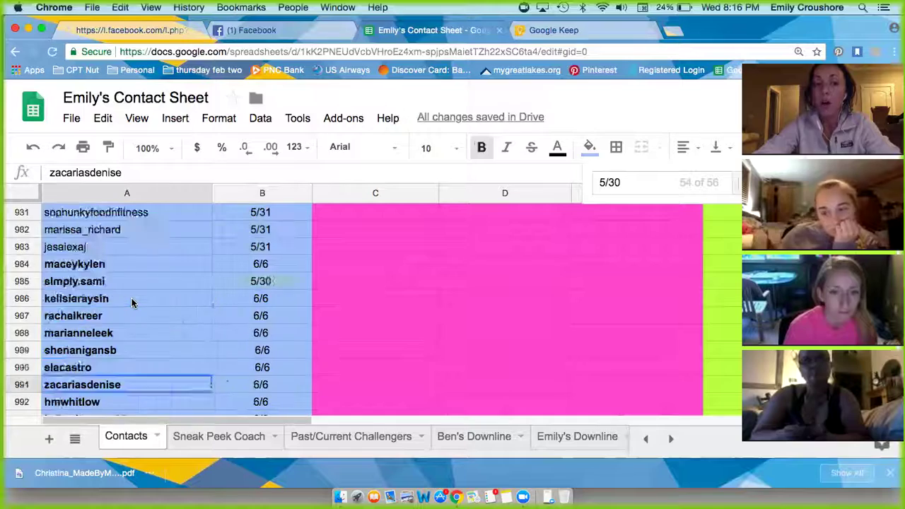
pyautogui.scroll(-7, 130, 303)
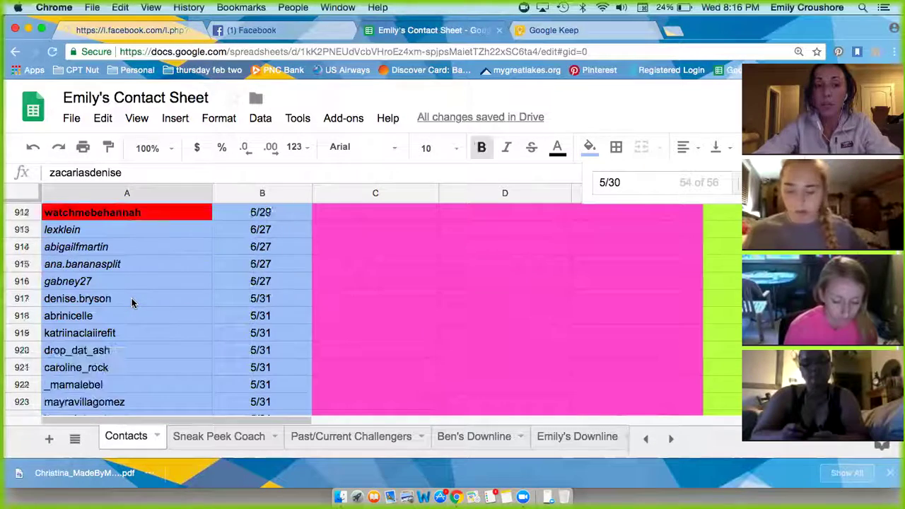
pyautogui.click(99, 289)
pyautogui.press('Down')
pyautogui.press('Down')
pyautogui.press('Down')
pyautogui.press('Down')
pyautogui.press('Down')
pyautogui.press('Down')
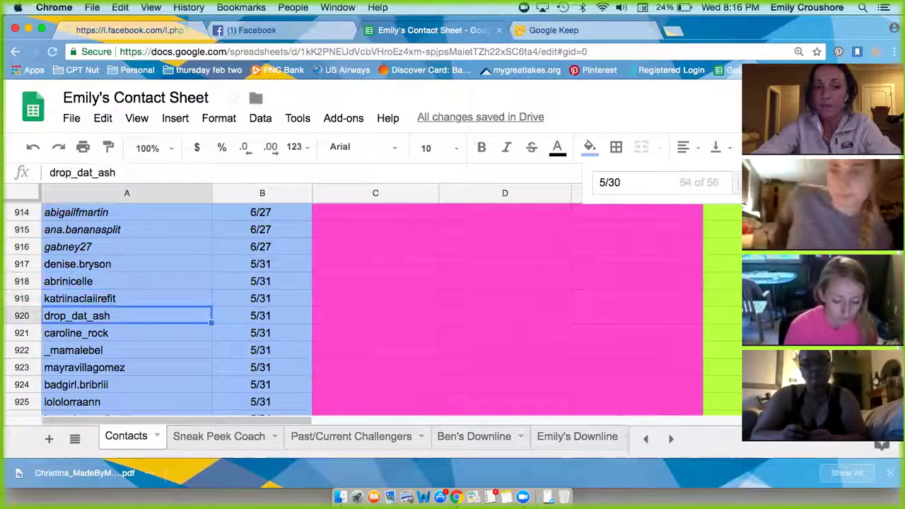
pyautogui.press('Down')
pyautogui.press('Down')
pyautogui.press('Down')
pyautogui.press('Down')
pyautogui.press('Down')
pyautogui.press('Down')
pyautogui.press('Down')
pyautogui.press('Down')
pyautogui.press('Down')
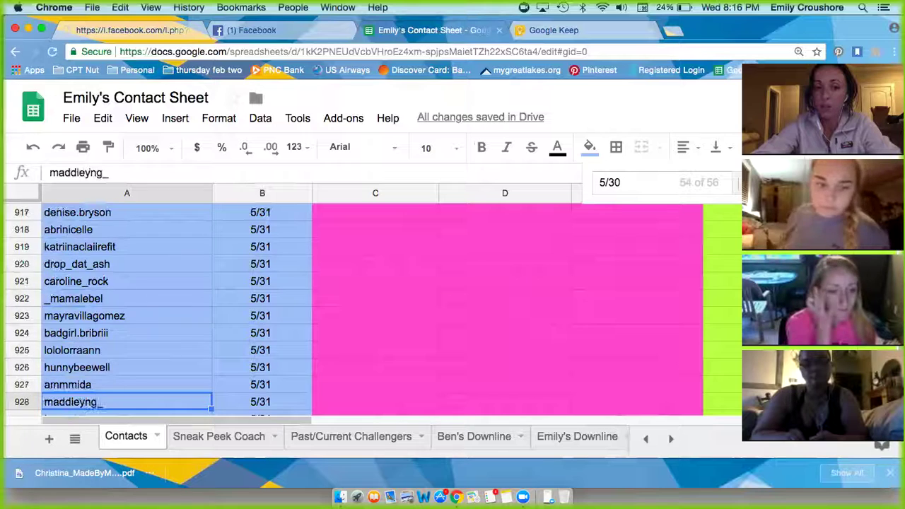
# Step down one by one through the plain-text Chatting contacts with 5/31 check-back dates to row 934.
pyautogui.press('Down')
pyautogui.press('Down')
pyautogui.press('Up')
pyautogui.press('Up')
pyautogui.press('Up')
pyautogui.press('Up')
pyautogui.press('Up')
pyautogui.press('Up')
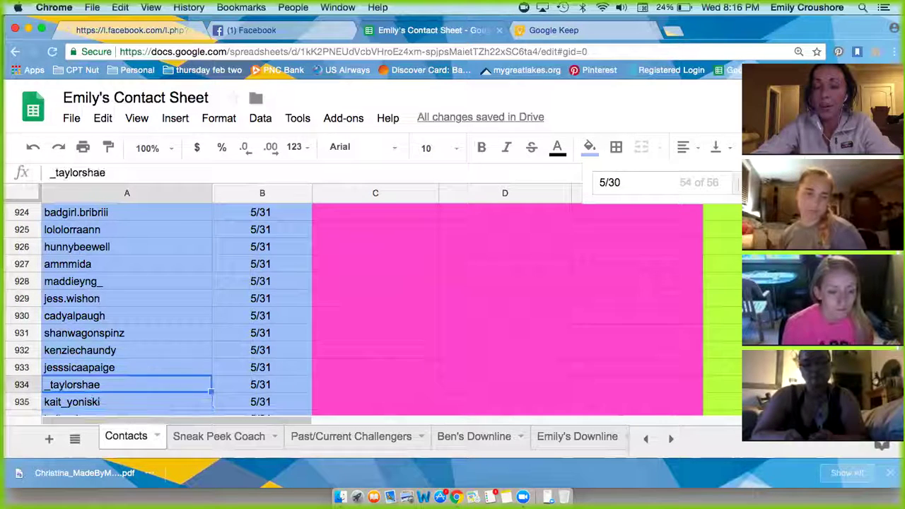
# Point out the check-back date in row 930 and the plain-text contact in row 918.
pyautogui.click(287, 316)
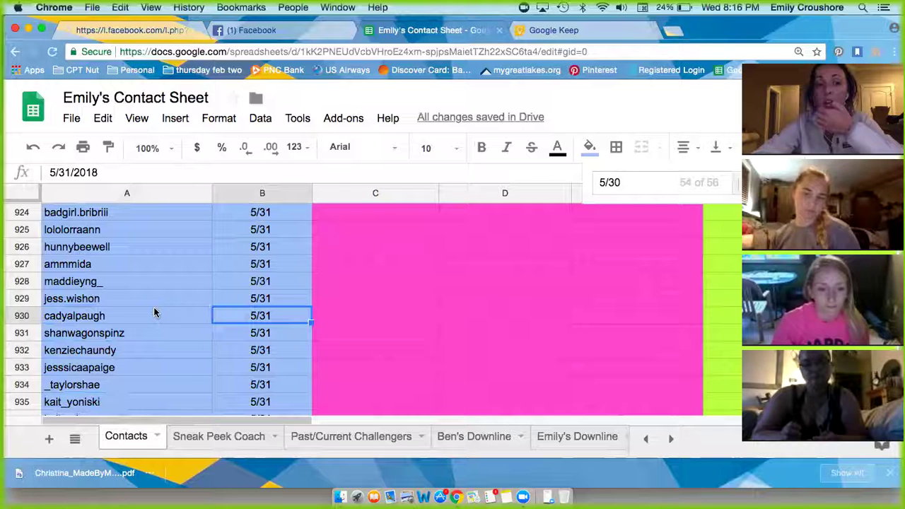
pyautogui.scroll(3, 154, 313)
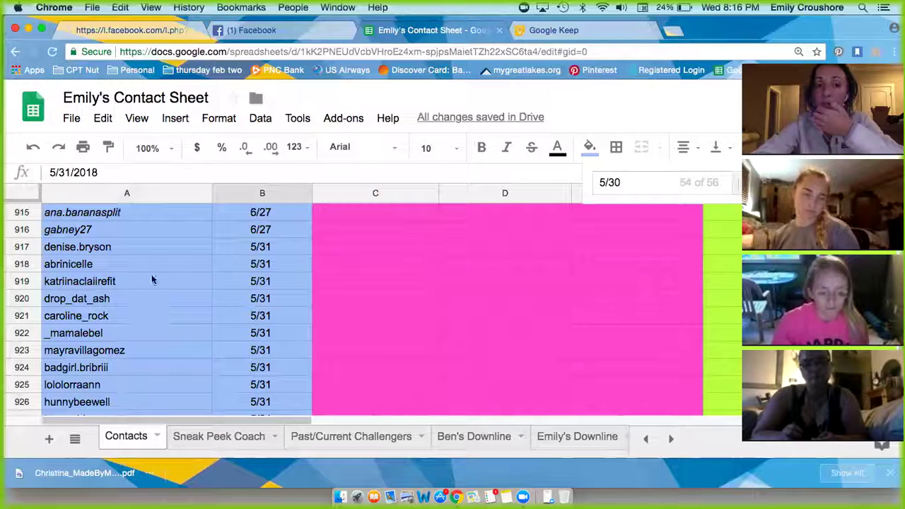
pyautogui.click(151, 267)
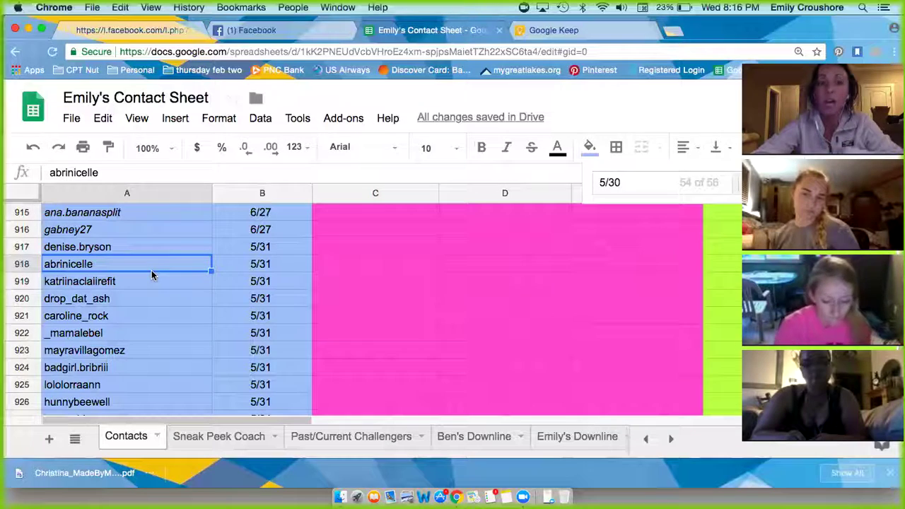
# Switch to Google Keep, close the "Fitness follow up" note, and view the "Hey girl -- Connection" message before closing it.
pyautogui.click(543, 32)
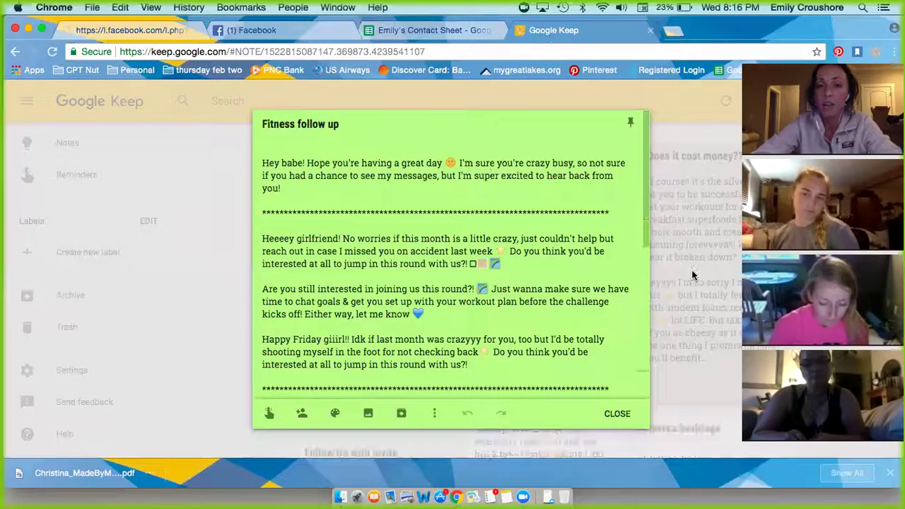
pyautogui.click(693, 277)
pyautogui.scroll(-3, 570, 260)
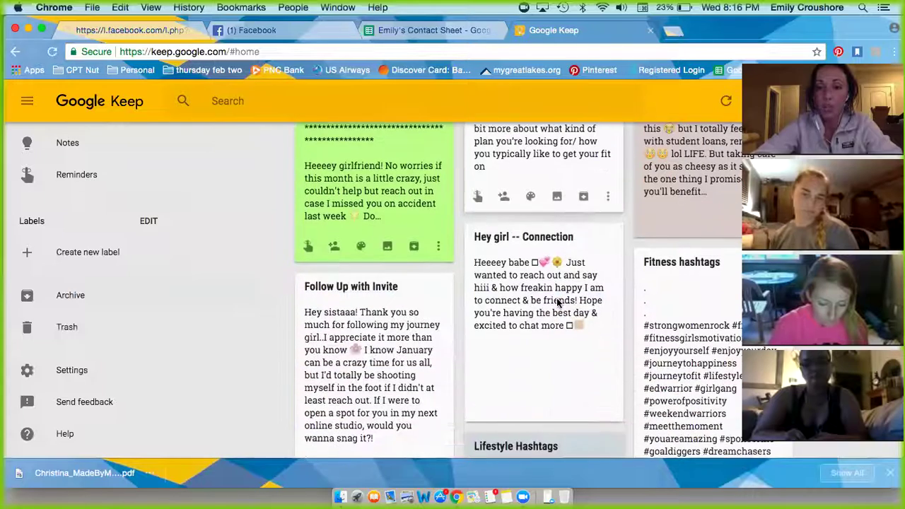
pyautogui.click(537, 303)
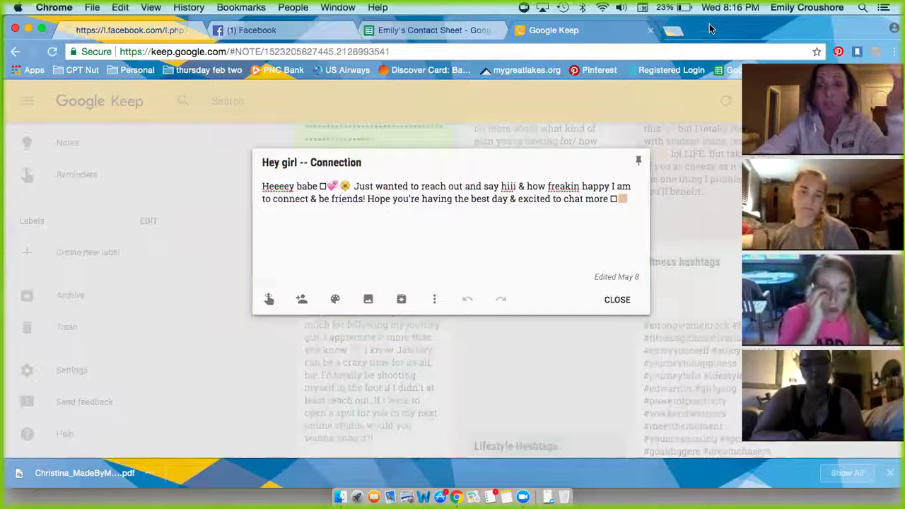
pyautogui.click(617, 300)
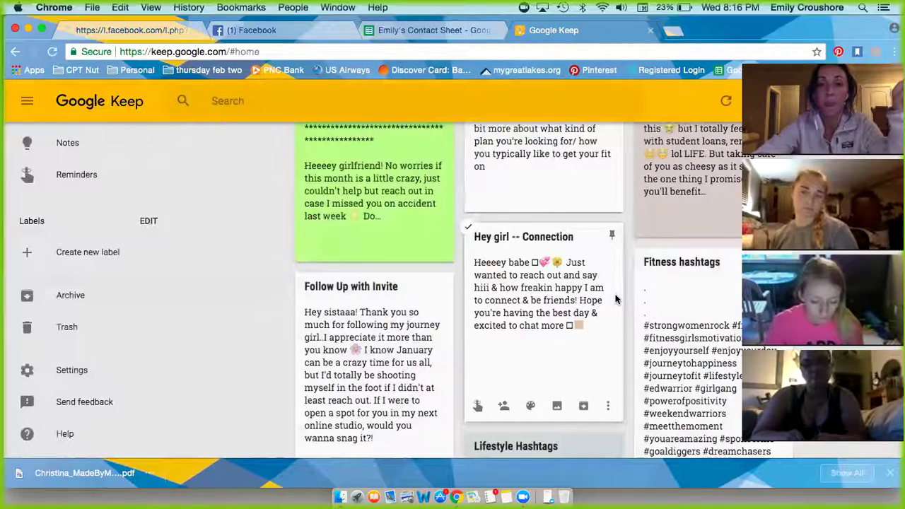
# Find the pinned "Invite to fitnesssss" note among the saved messages and open it.
pyautogui.scroll(7, 615, 300)
pyautogui.scroll(2, 615, 300)
pyautogui.click(304, 202)
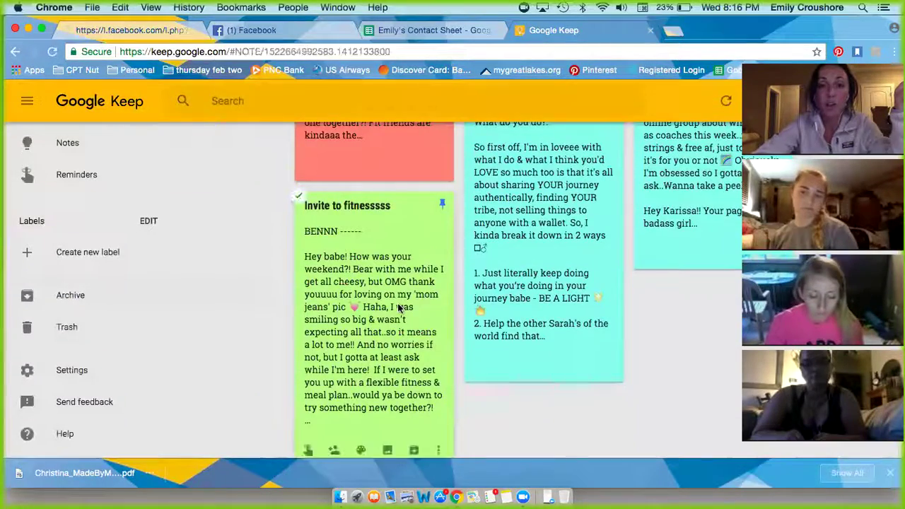
# Return to the contact sheet and select the "Chatting / Invited / F'd Up" header in cell A1.
pyautogui.click(466, 31)
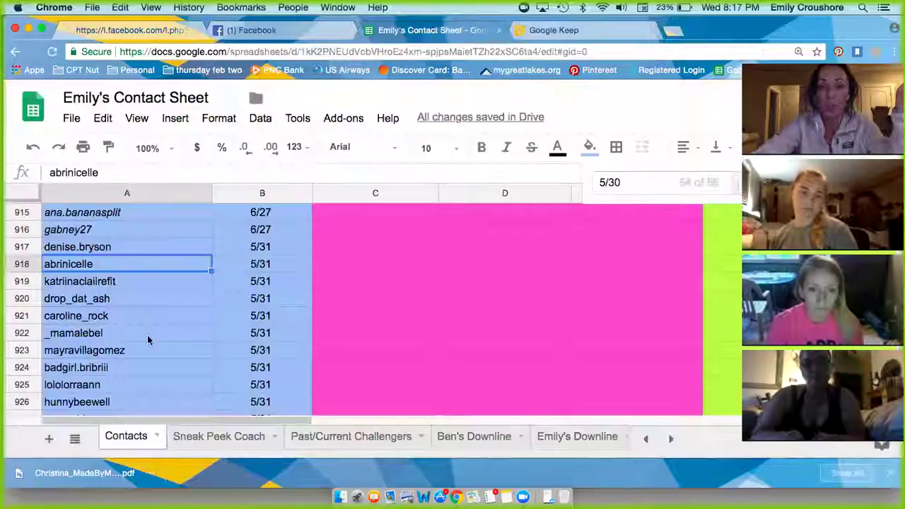
pyautogui.scroll(20, 103, 367)
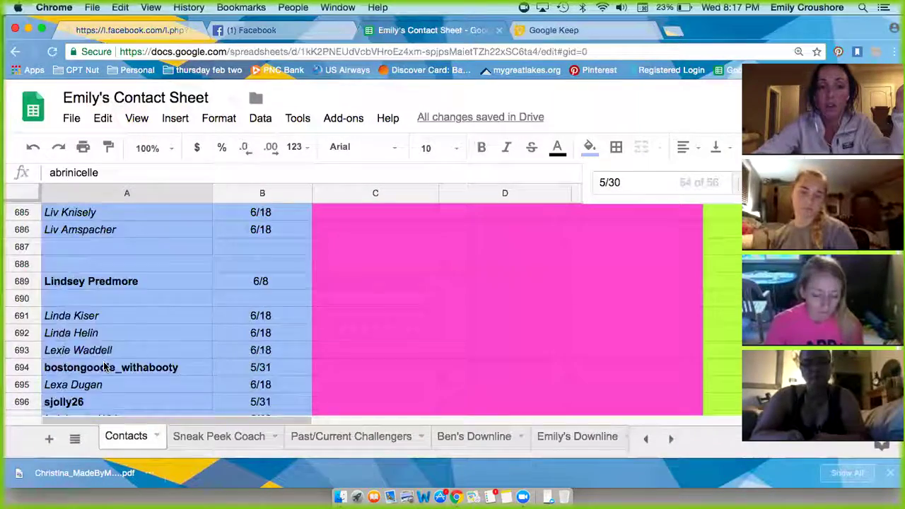
pyautogui.scroll(15, 104, 367)
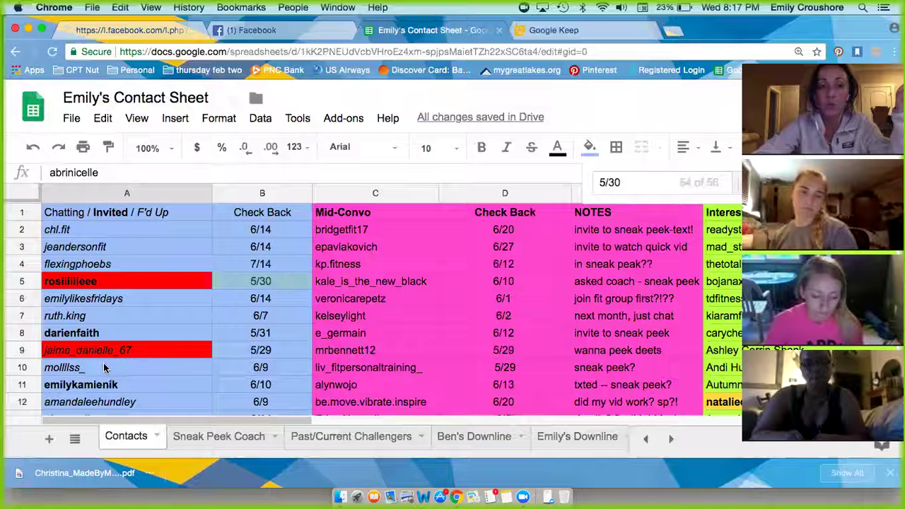
pyautogui.click(69, 215)
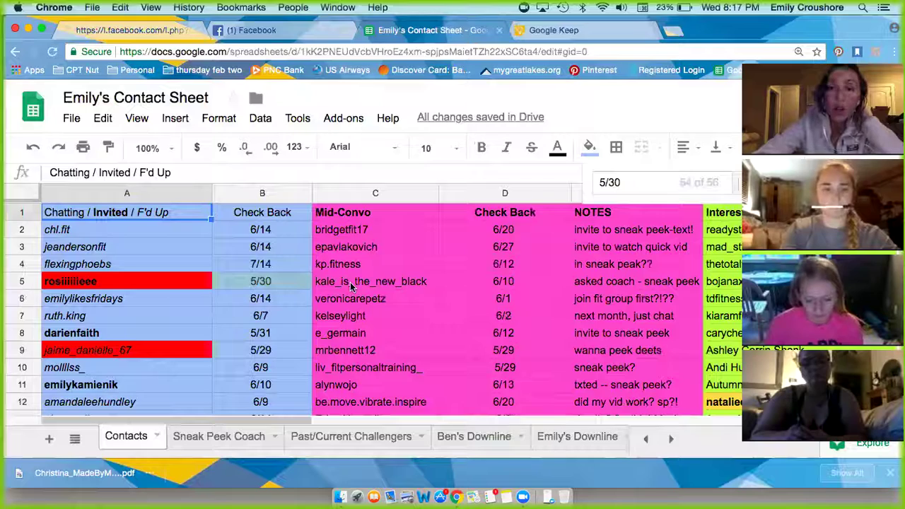
# Look across the Mid-Convo and Interested/Ordering sections with their check-back dates and notes, ending at the first column.
pyautogui.hscroll(5, 352, 285)
pyautogui.hscroll(-2, 325, 275)
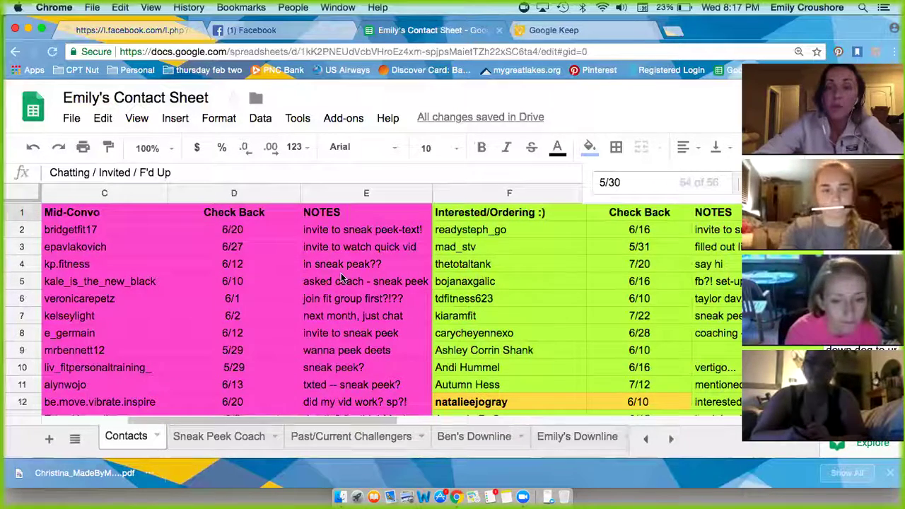
pyautogui.hscroll(-3, 342, 280)
pyautogui.hscroll(5, 354, 293)
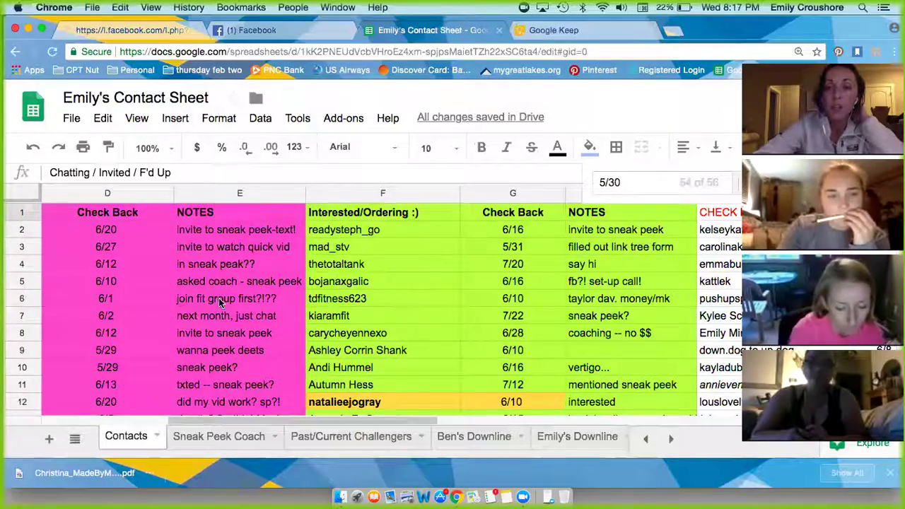
pyautogui.hscroll(-3, 196, 264)
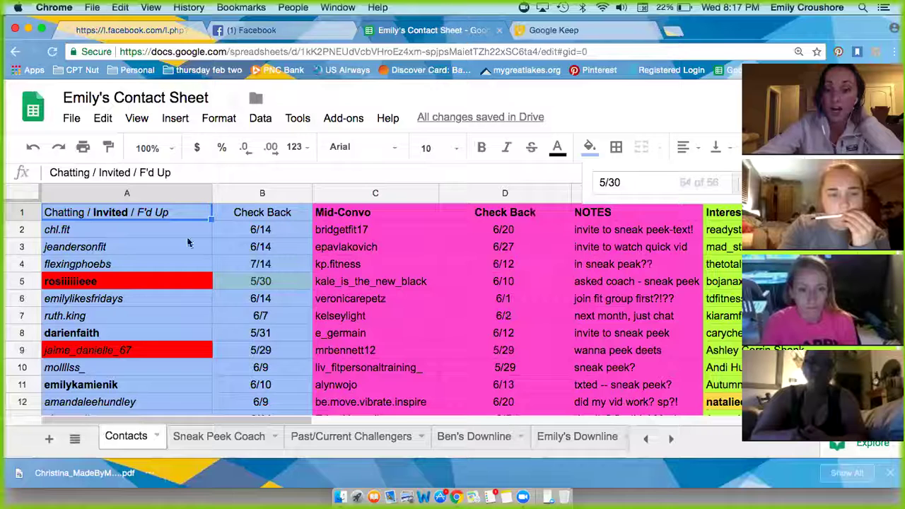